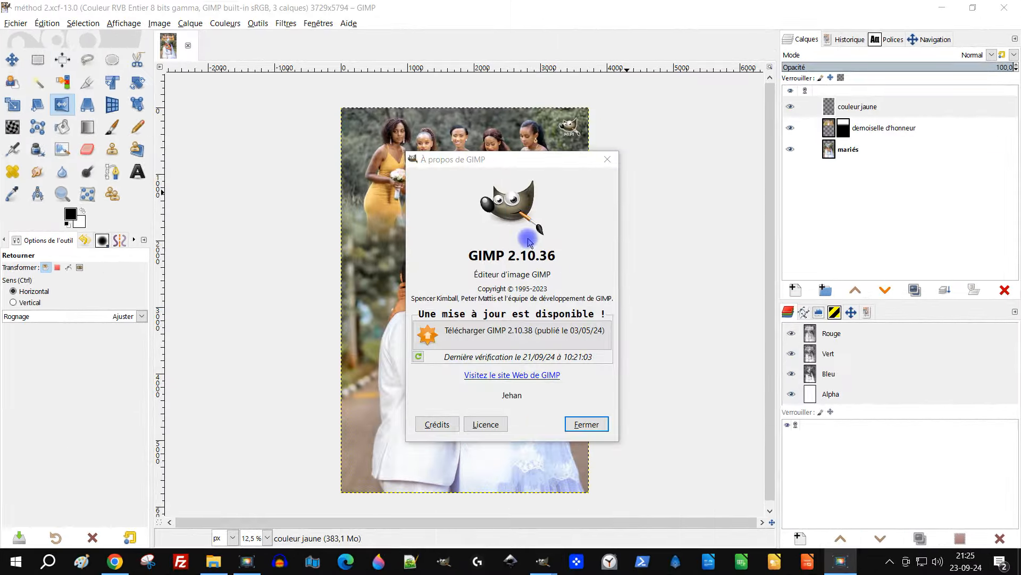
Highlight the version number in the about window, dismiss the window, and close the méthod 2.xcf image.
drag(461, 256, 612, 259)
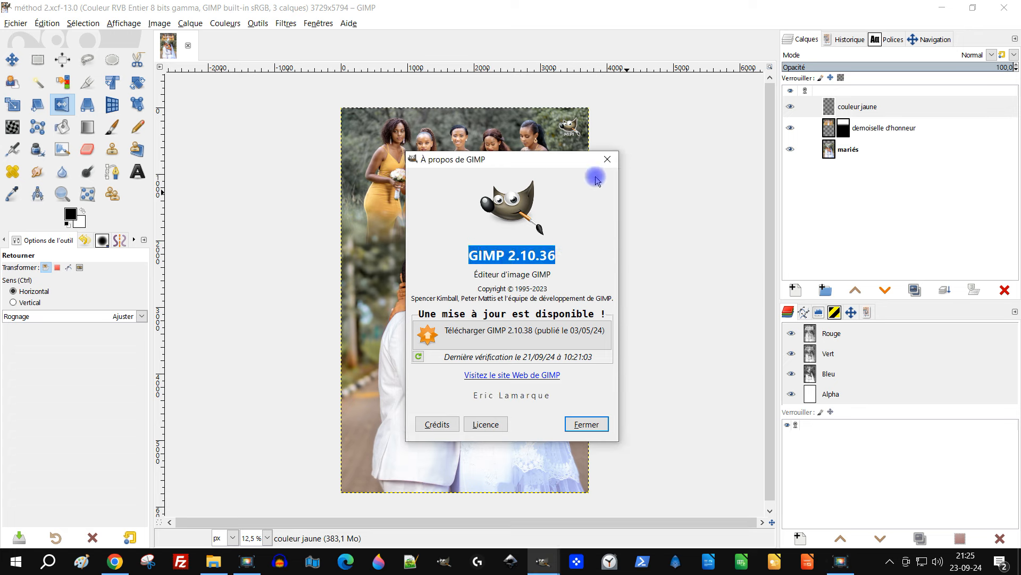
click(607, 159)
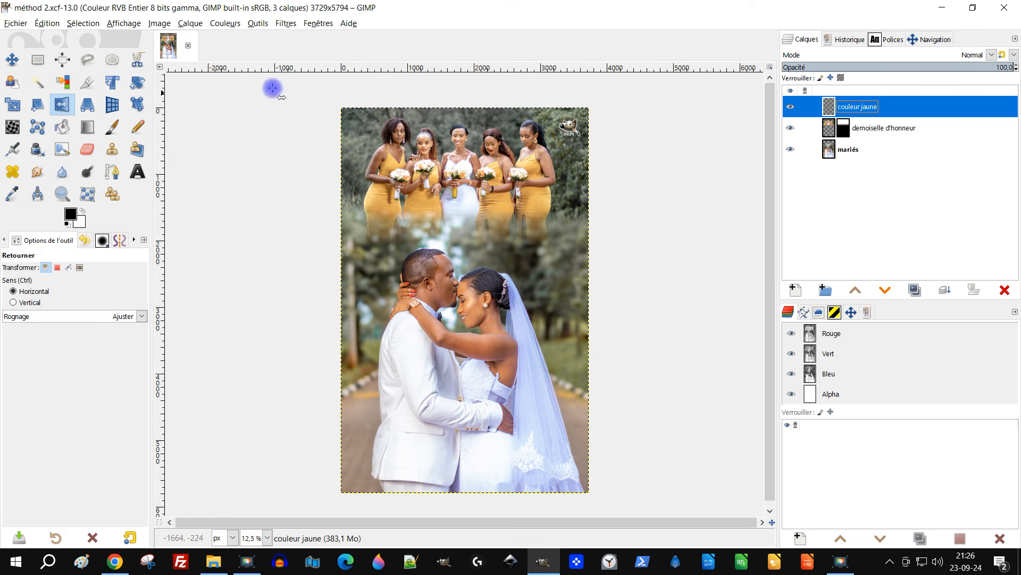
click(189, 48)
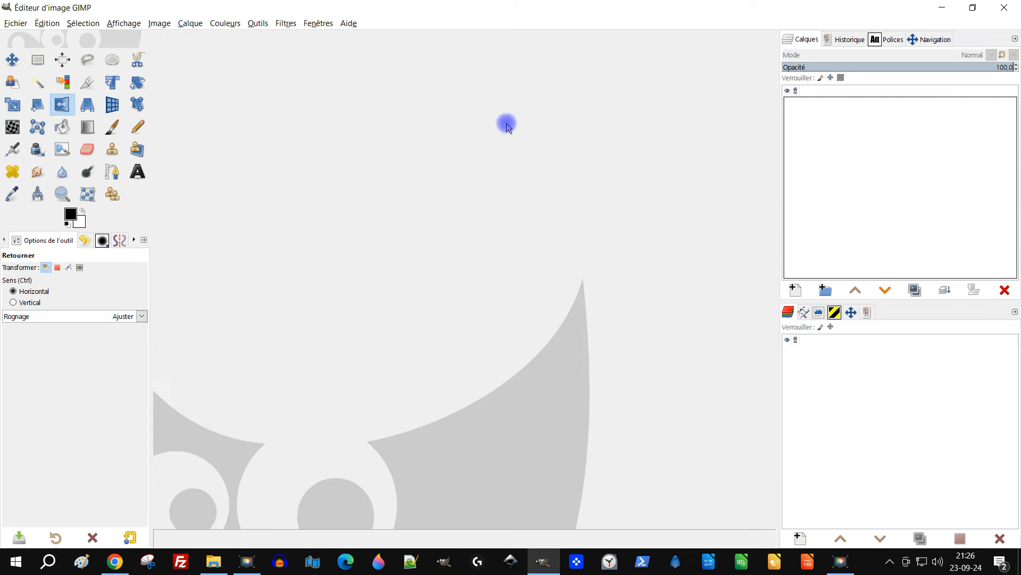
Open the image bride-5427660.jpg from the mix mariage folder.
click(16, 24)
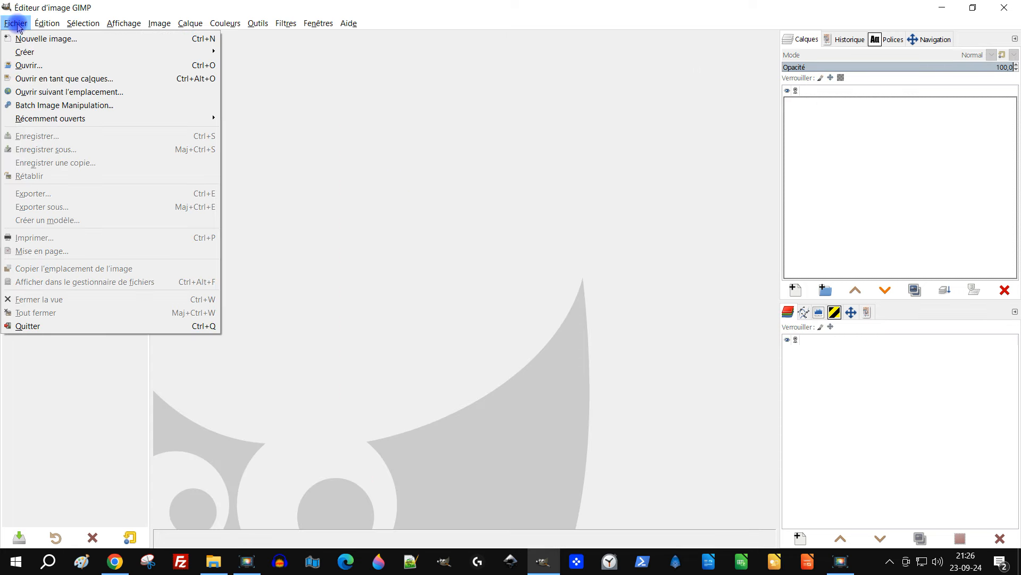
click(24, 65)
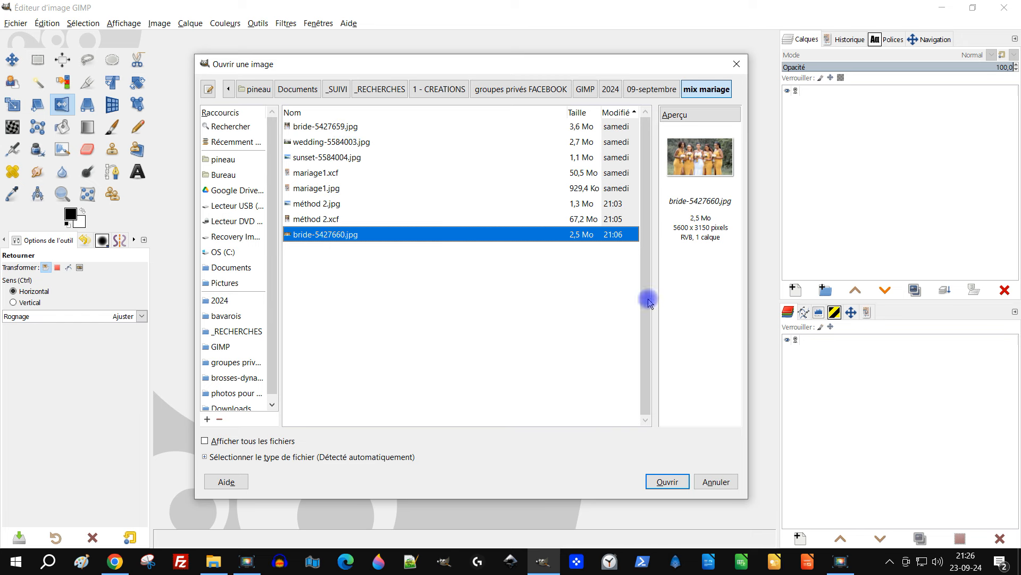
click(675, 480)
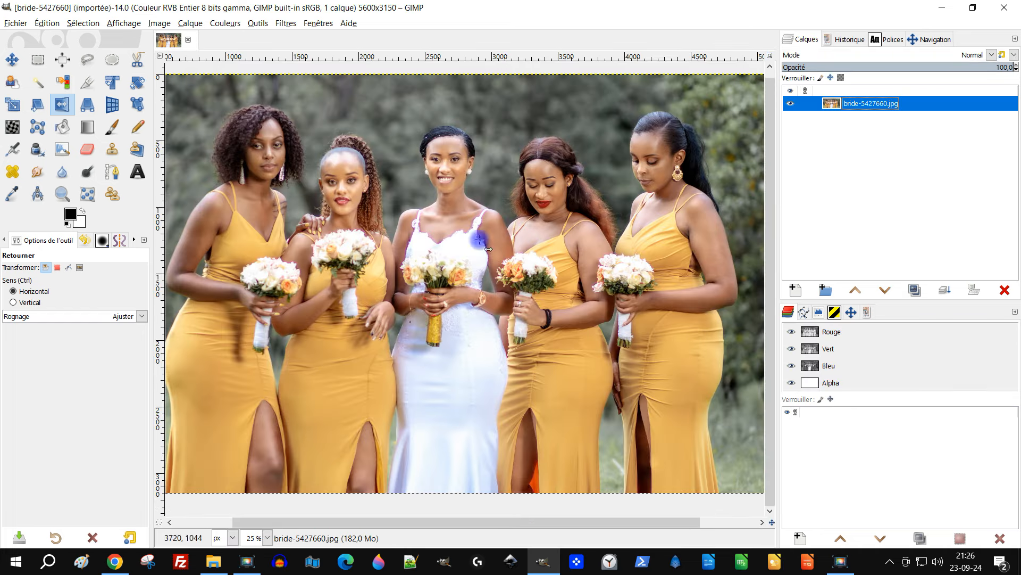
Rename the bridesmaids photo layer as "demoiselles d'honneur".
click(267, 538)
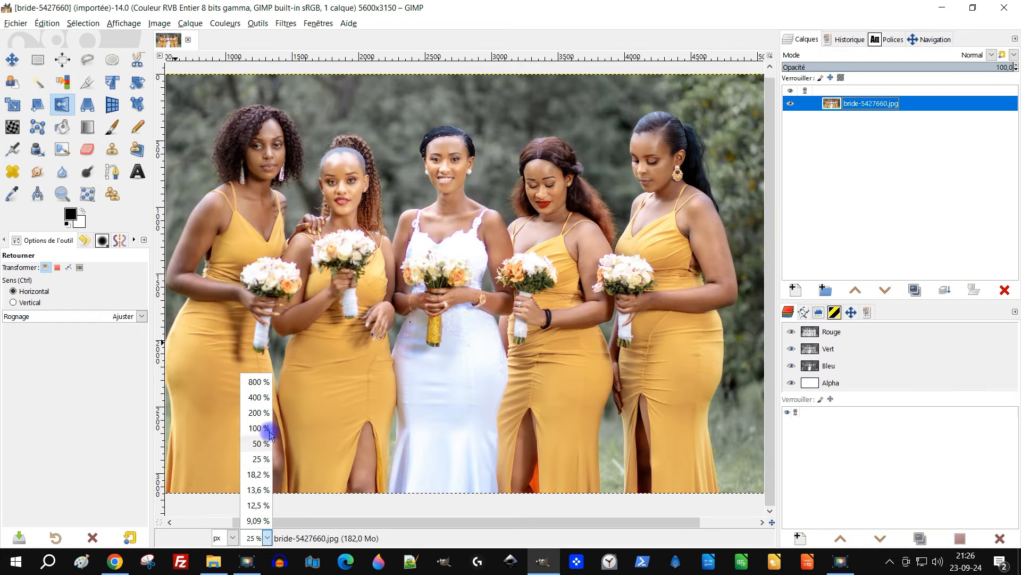
click(258, 475)
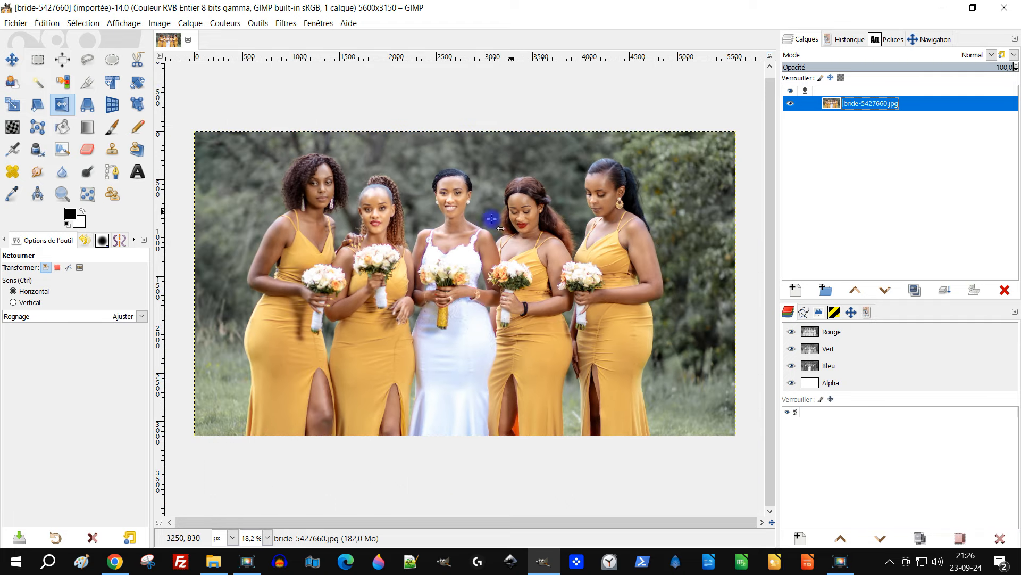
double_click(853, 104)
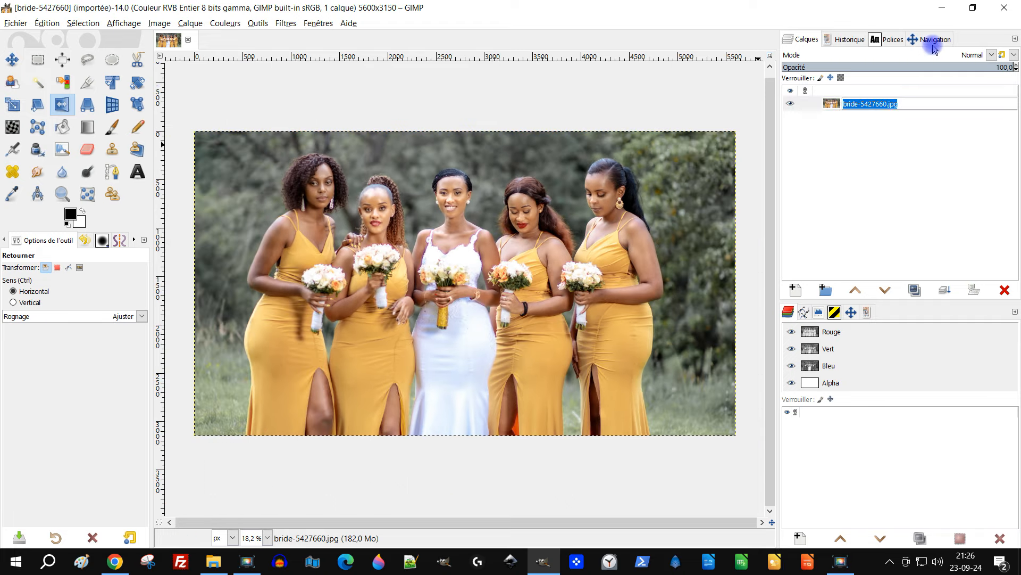
text(demoiselles d'honneur)
key(Return)
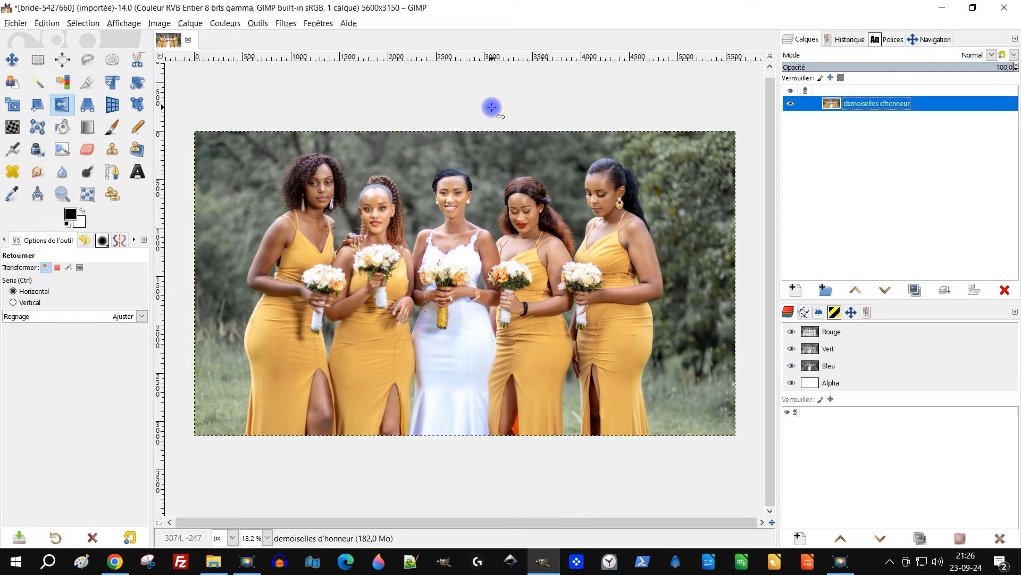
Create a layer group above the bridesmaids layer and name it "GC mariés".
click(822, 290)
double_click(852, 103)
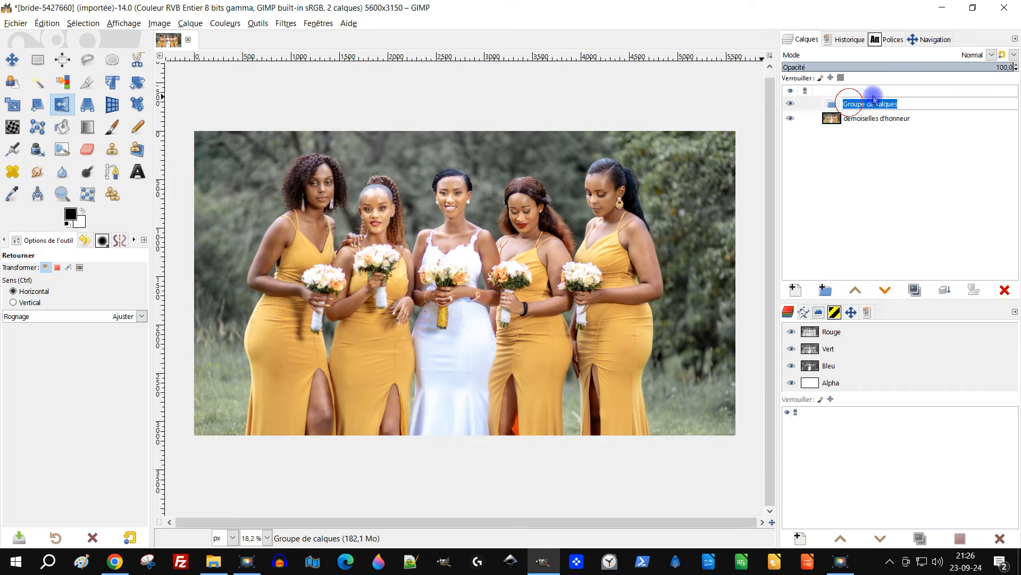
text(GC mariés)
key(Return)
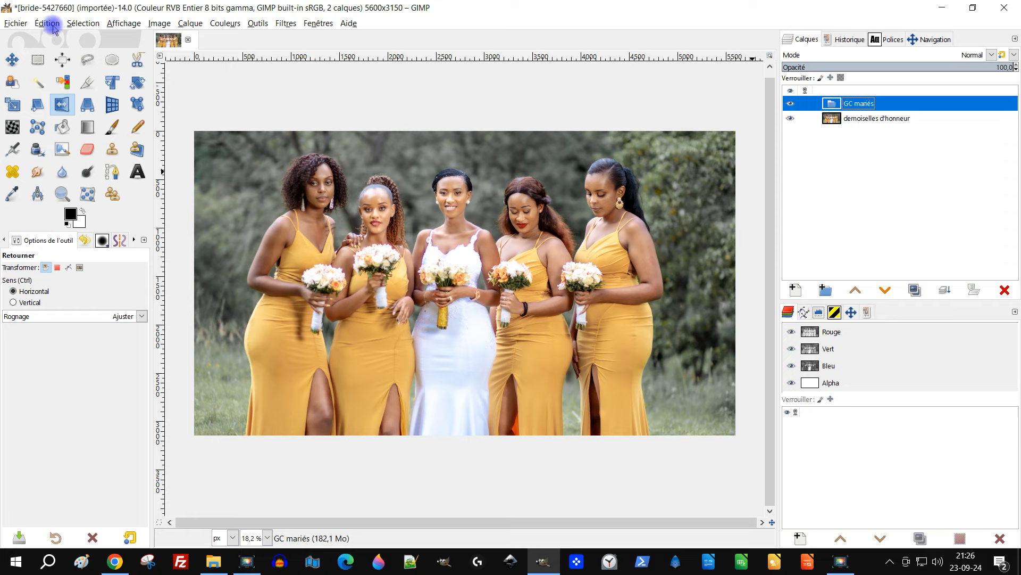
Open bride-5427659.jpg as a layer inside the GC mariés group.
click(16, 24)
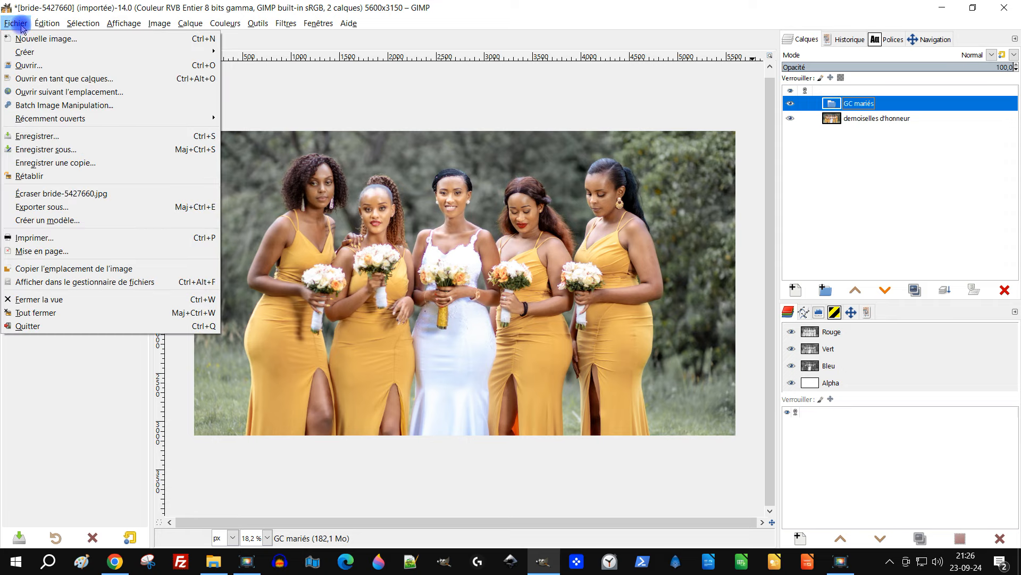
click(50, 79)
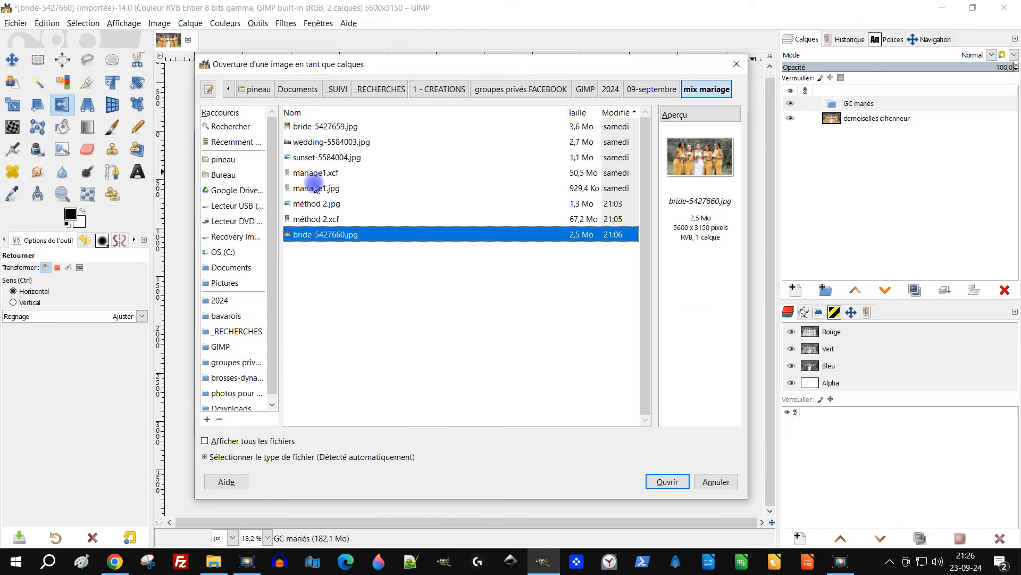
click(324, 128)
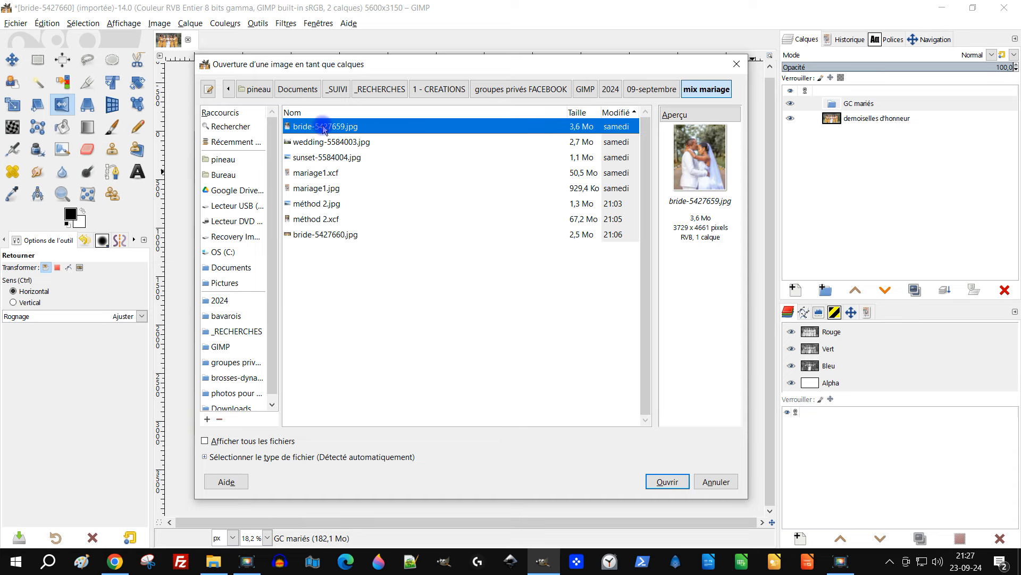
click(668, 481)
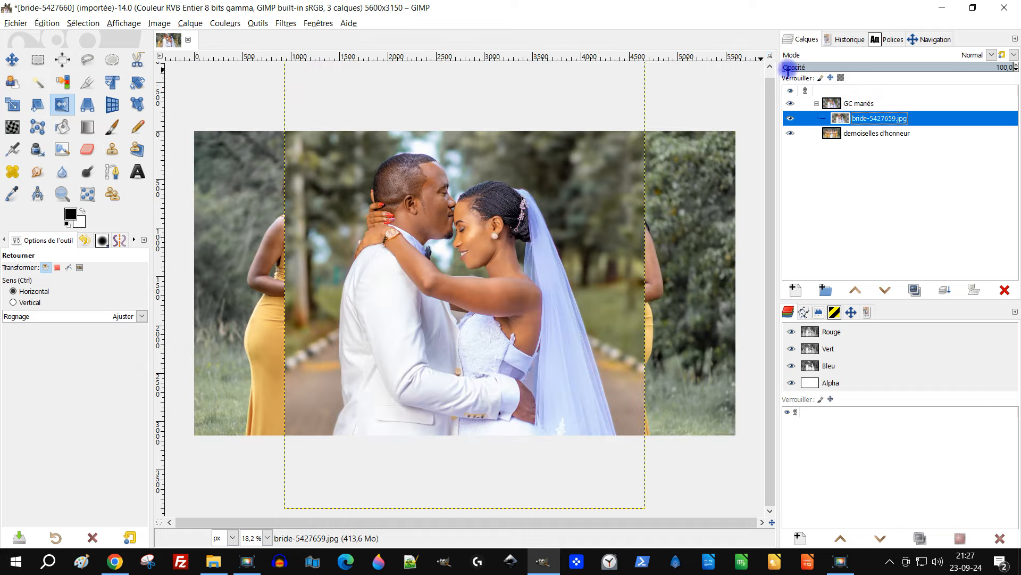
Switch to remove.bg in Chrome and upload bride-5427659.jpg for background removal.
click(115, 562)
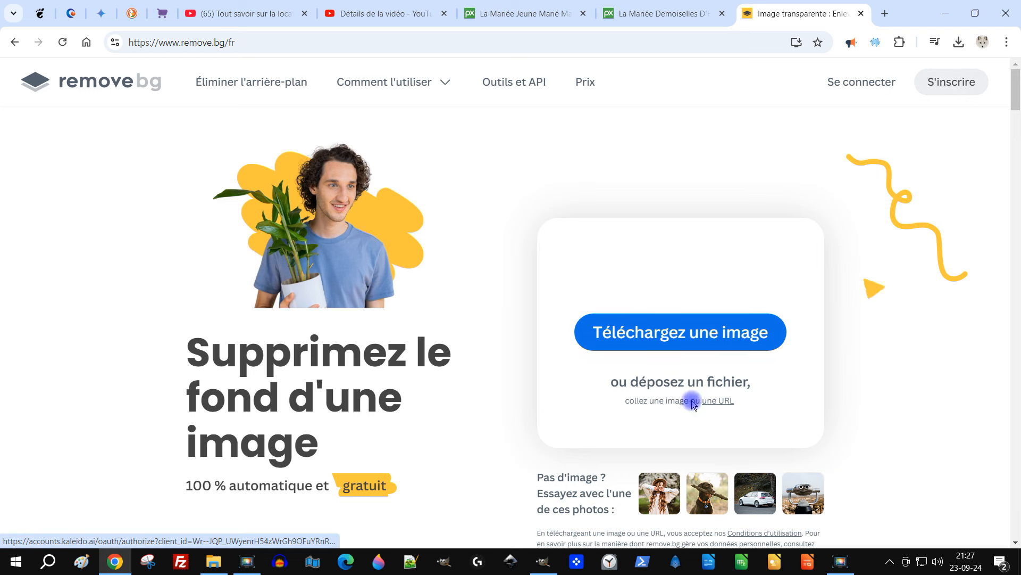
click(615, 334)
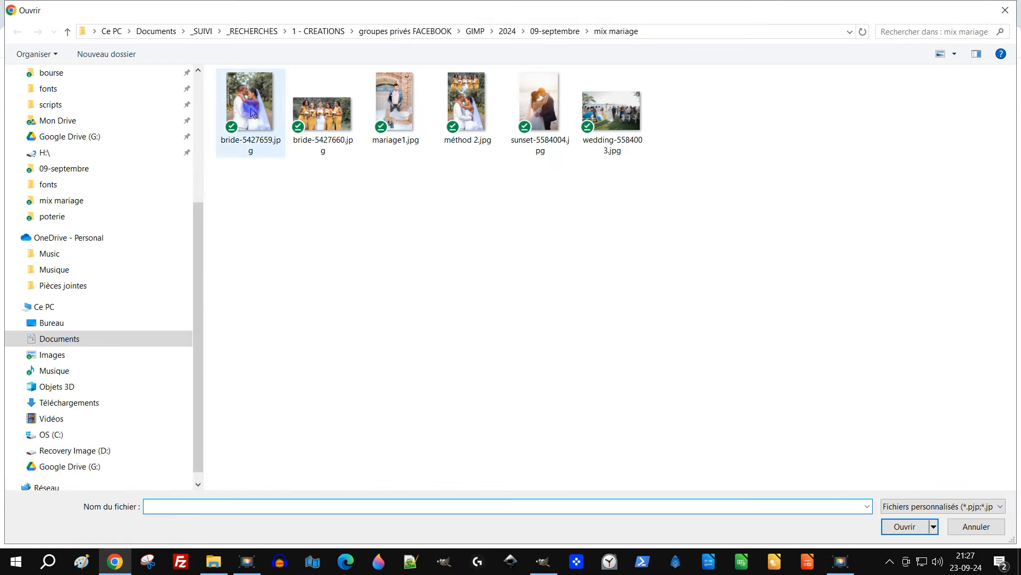
double_click(251, 111)
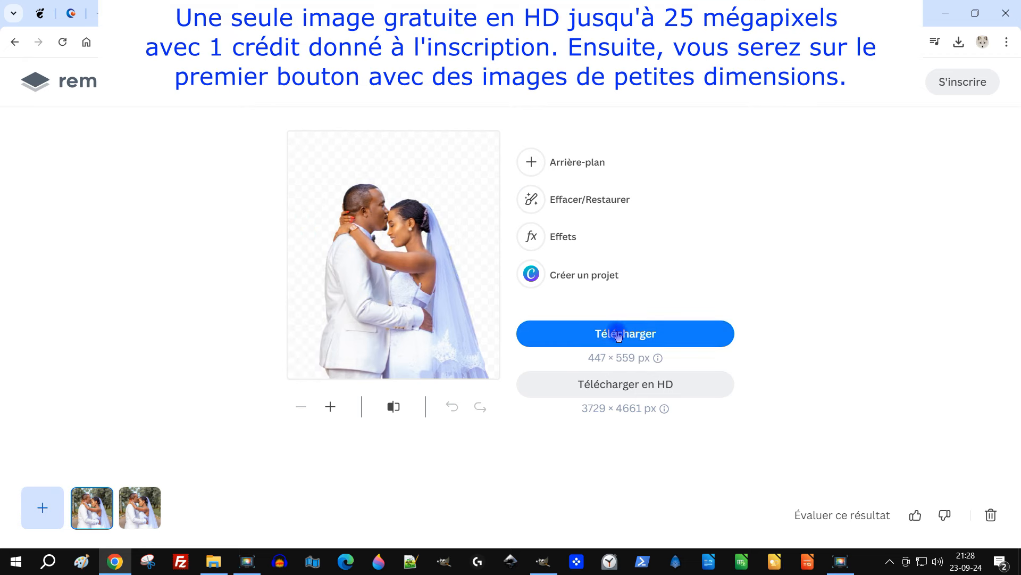
Dismiss the HD download offer and save the 447 × 559 px cutout as bride-5427659-removebg-preview.png in the mix mariage folder.
click(612, 385)
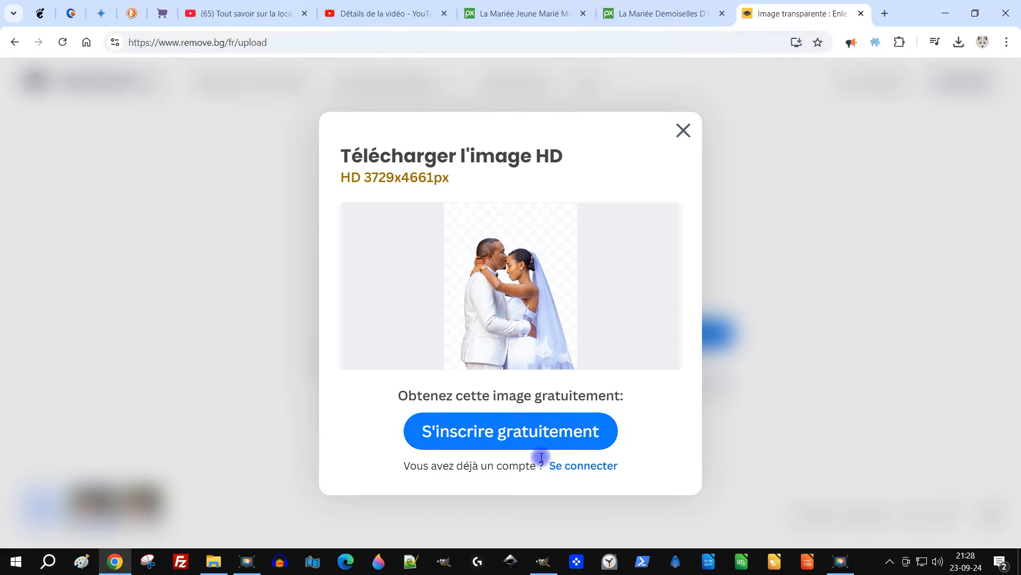
click(684, 129)
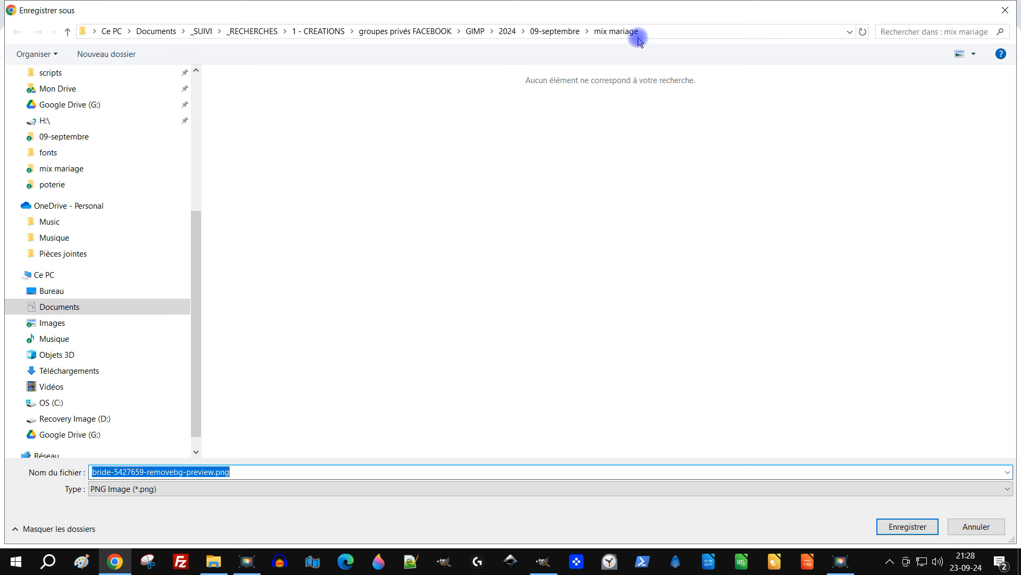
click(243, 472)
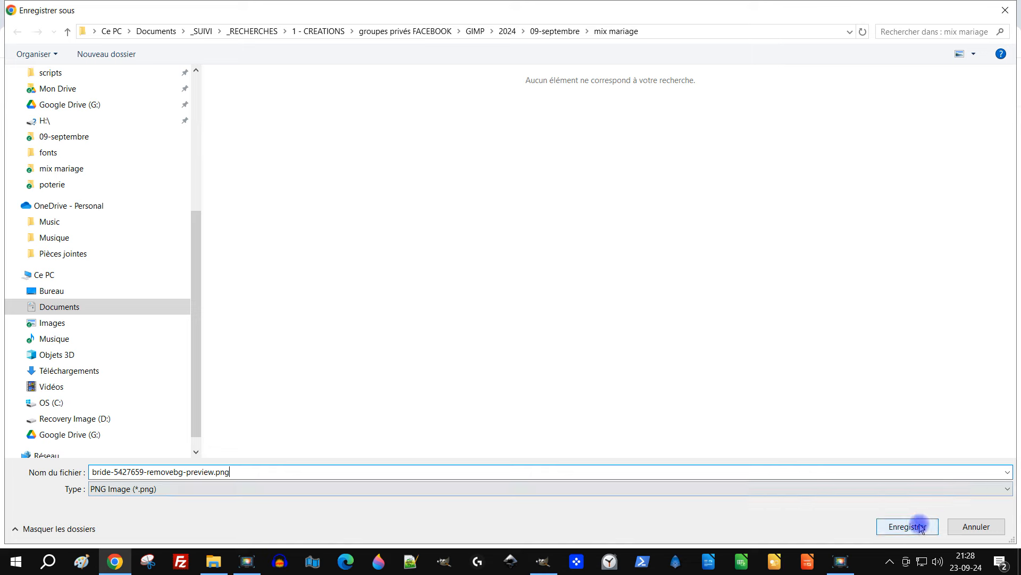
click(888, 526)
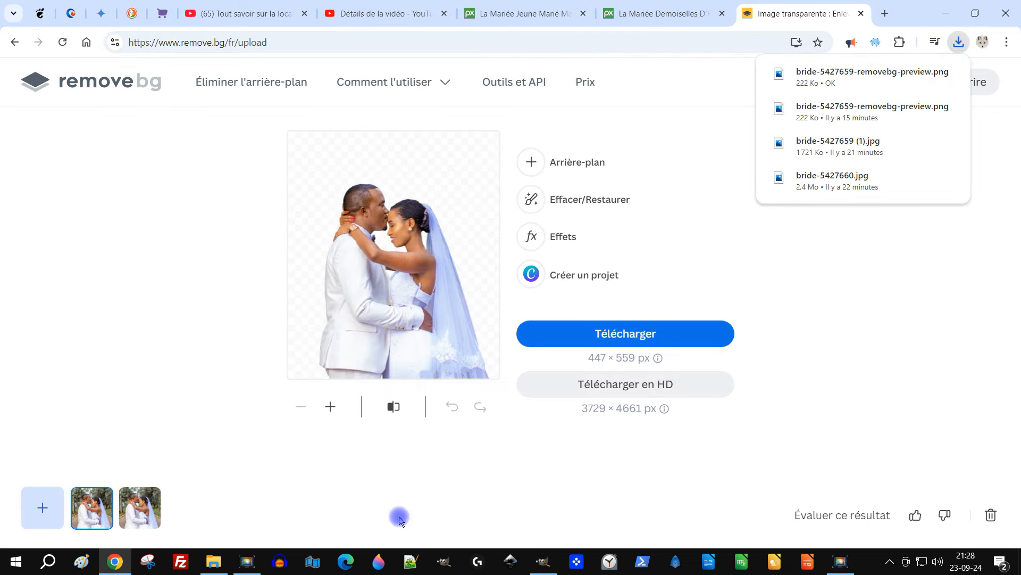
Return to GIMP and copy the bride-5427659.jpg layer's width from its scale settings, leaving the layer unscaled.
click(543, 561)
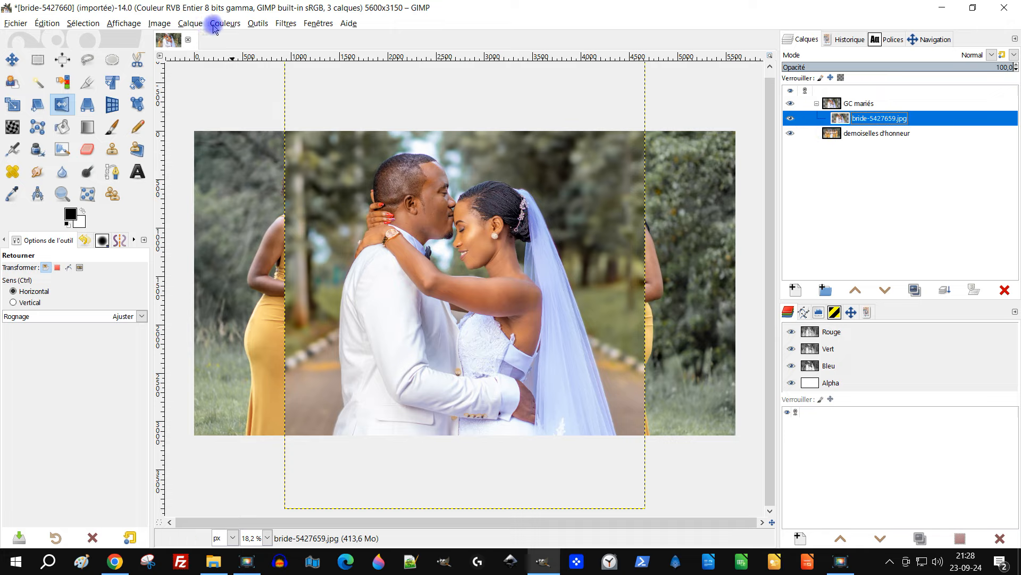
click(195, 28)
mouse_move(247, 148)
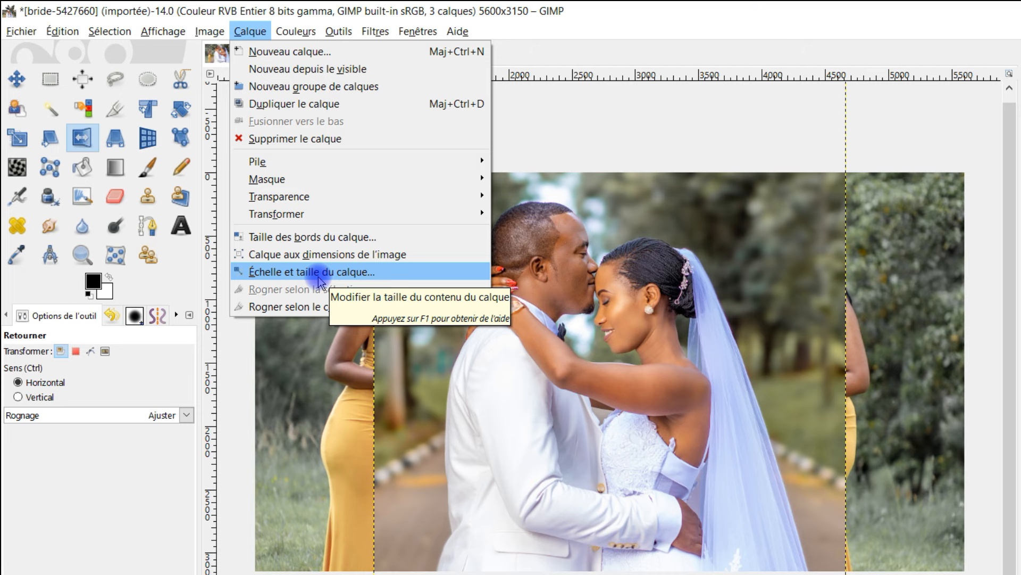
click(319, 280)
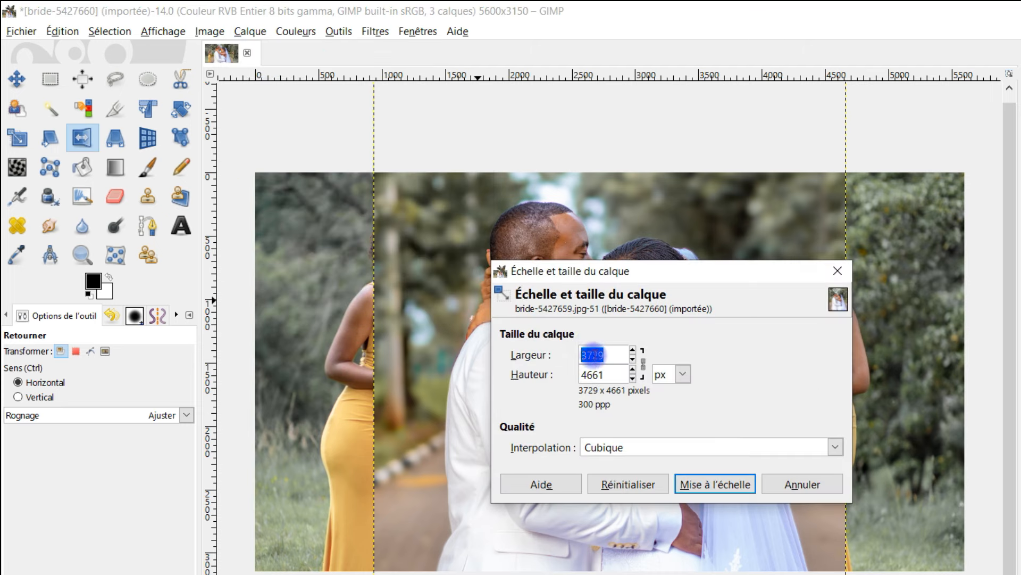
right_click(592, 355)
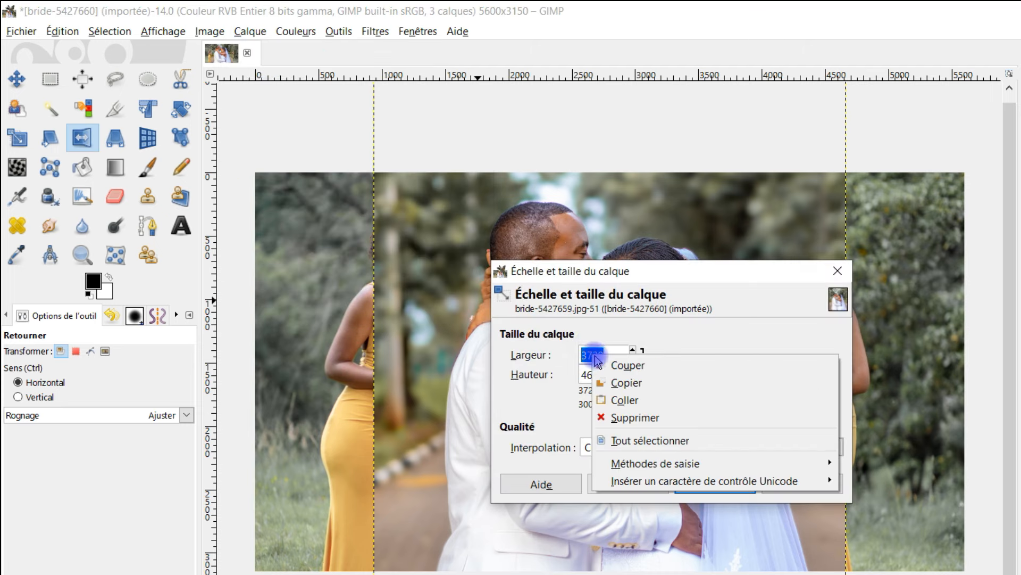
click(628, 383)
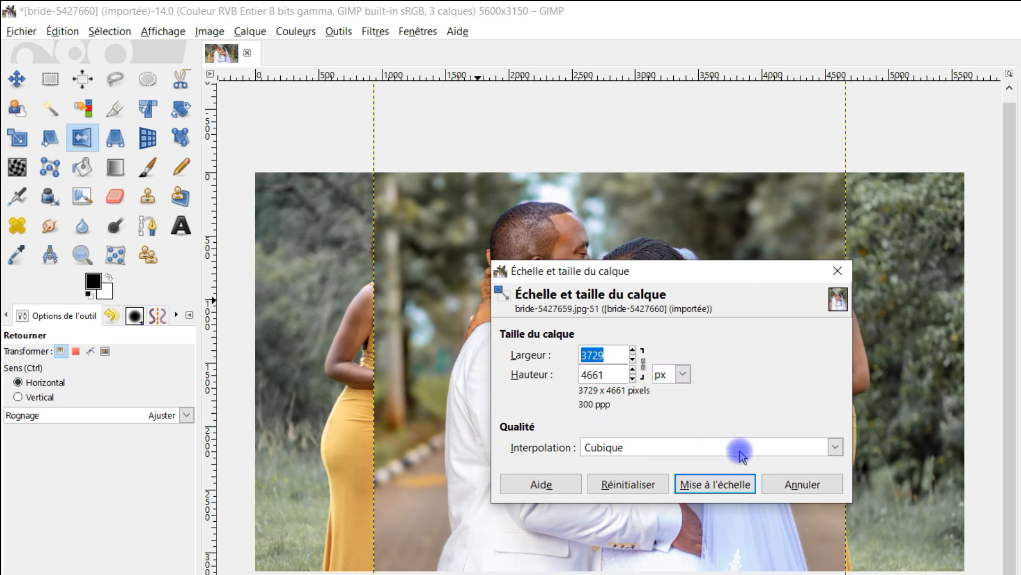
click(798, 485)
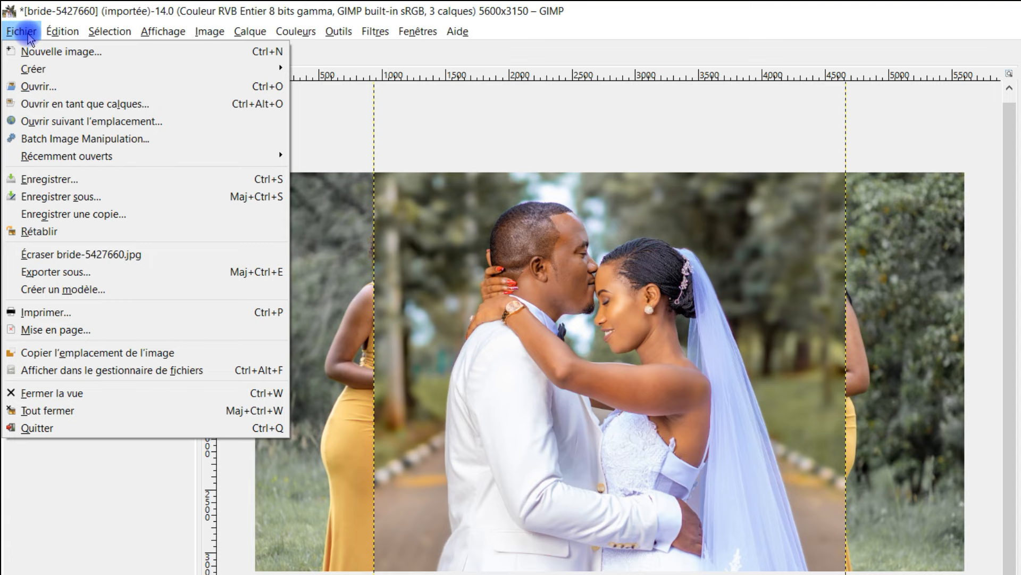
Open bride-5427659-removebg-preview.png as a layer above bride-5427659.jpg in the GC mariés group.
click(101, 106)
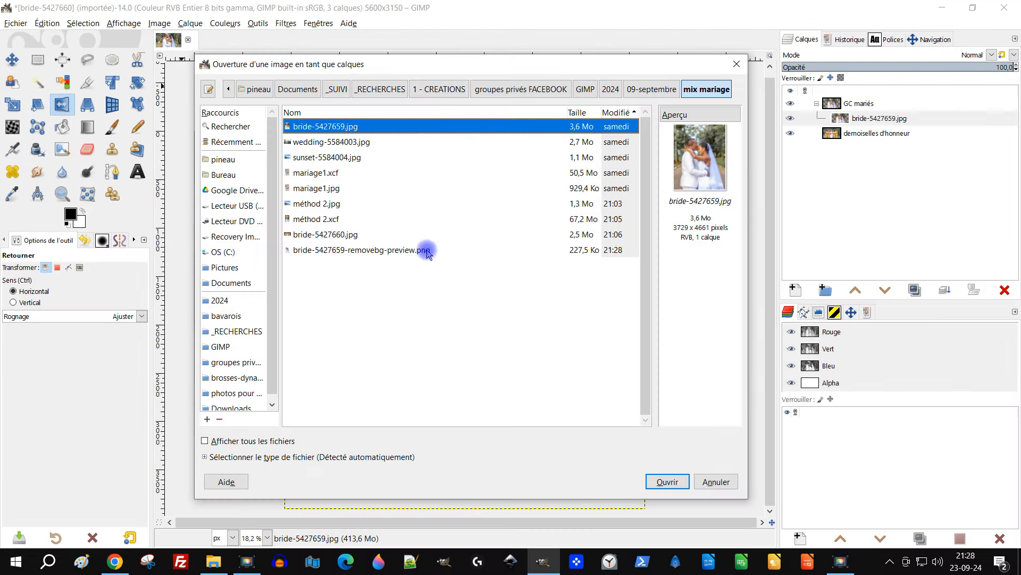
click(382, 254)
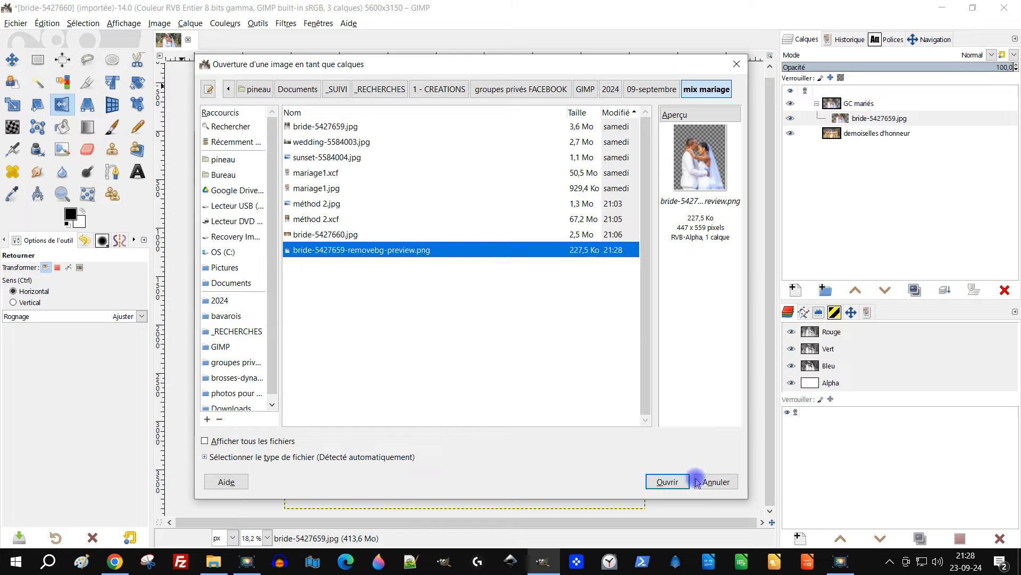
click(668, 482)
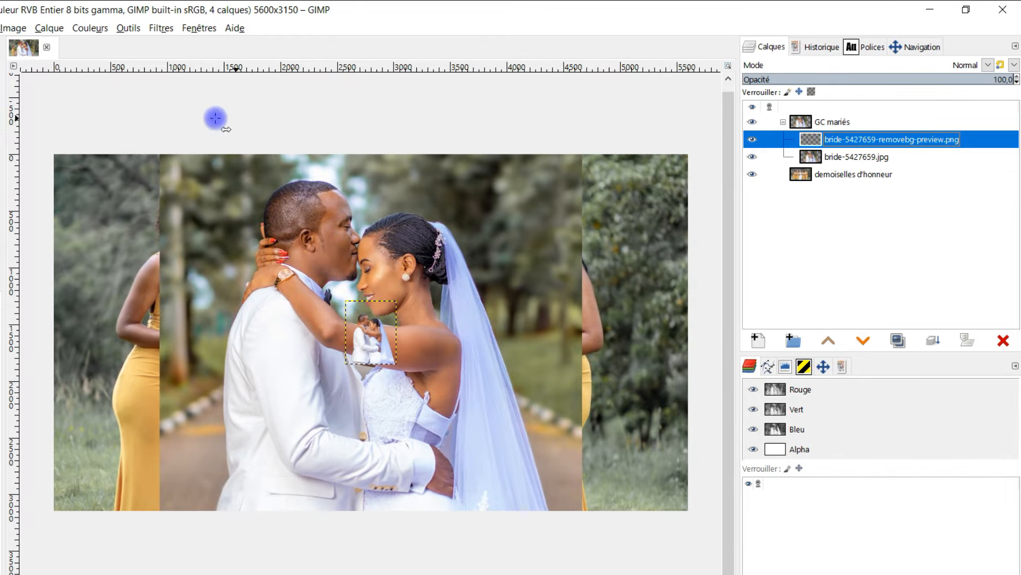
Scale the bride-5427659-removebg-preview.png layer to 3729 × 4663 px using the copied width and cubic interpolation.
click(54, 29)
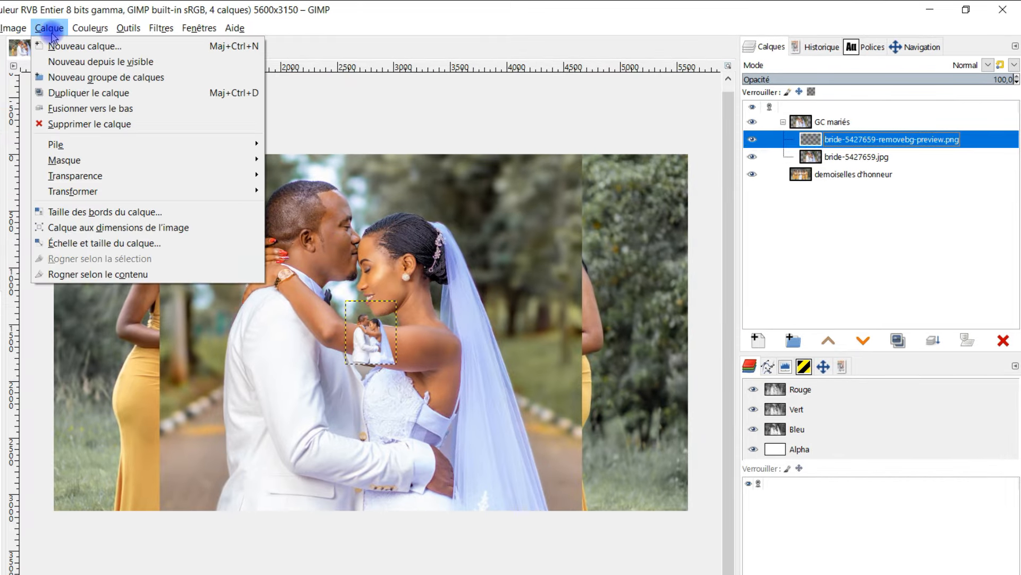
click(102, 244)
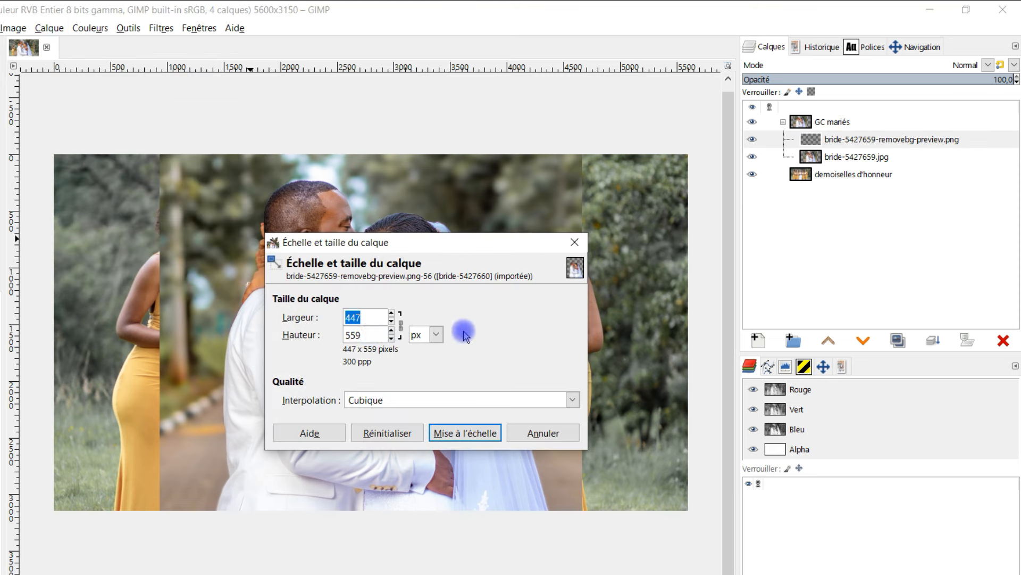
right_click(362, 330)
click(399, 353)
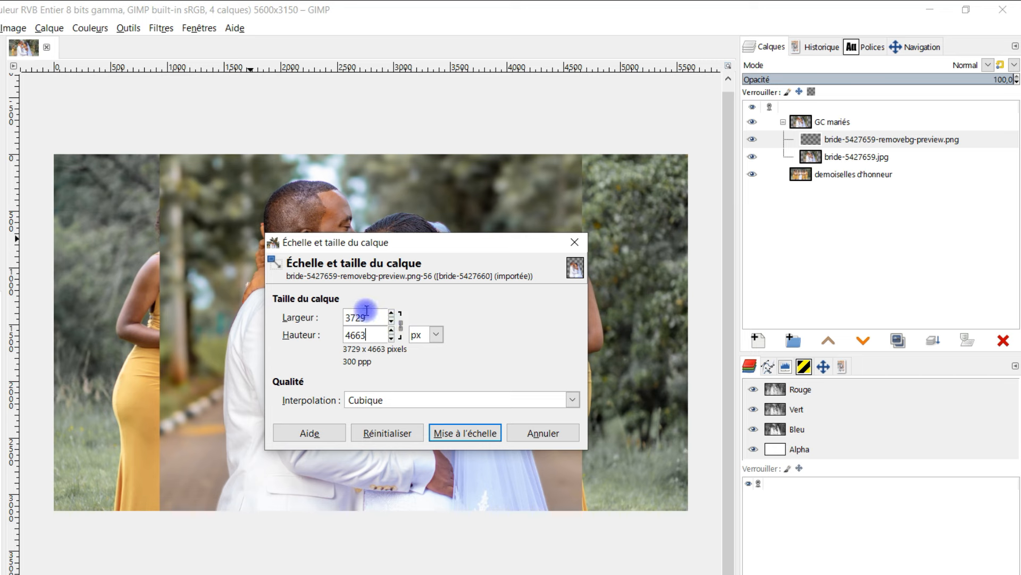
double_click(356, 341)
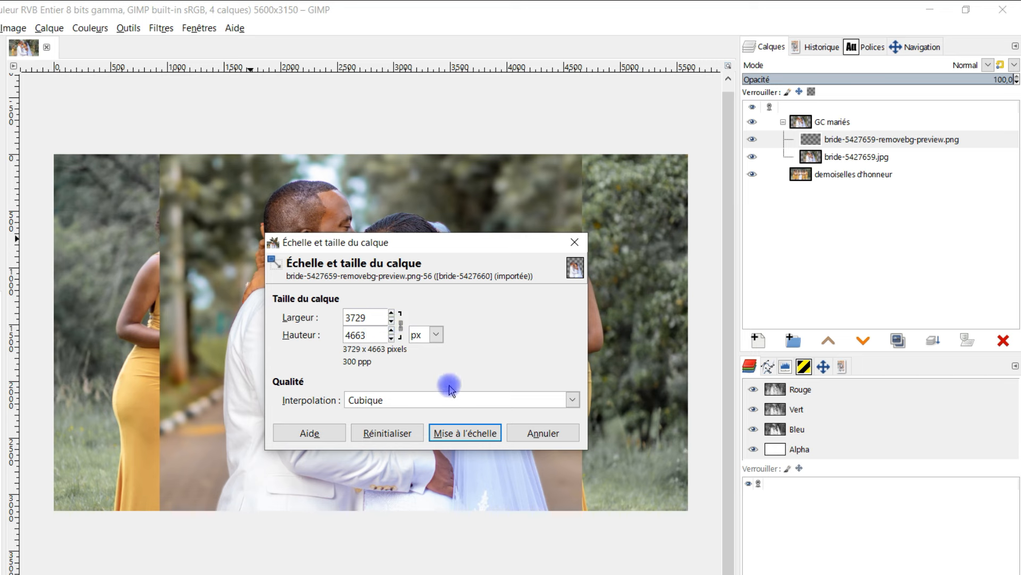
click(466, 435)
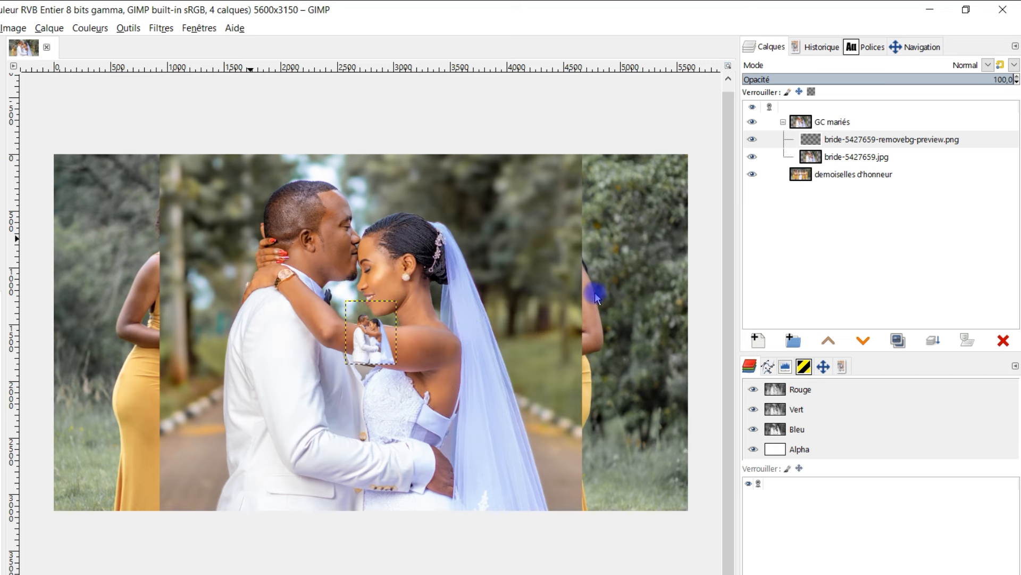
key(ctrl+z)
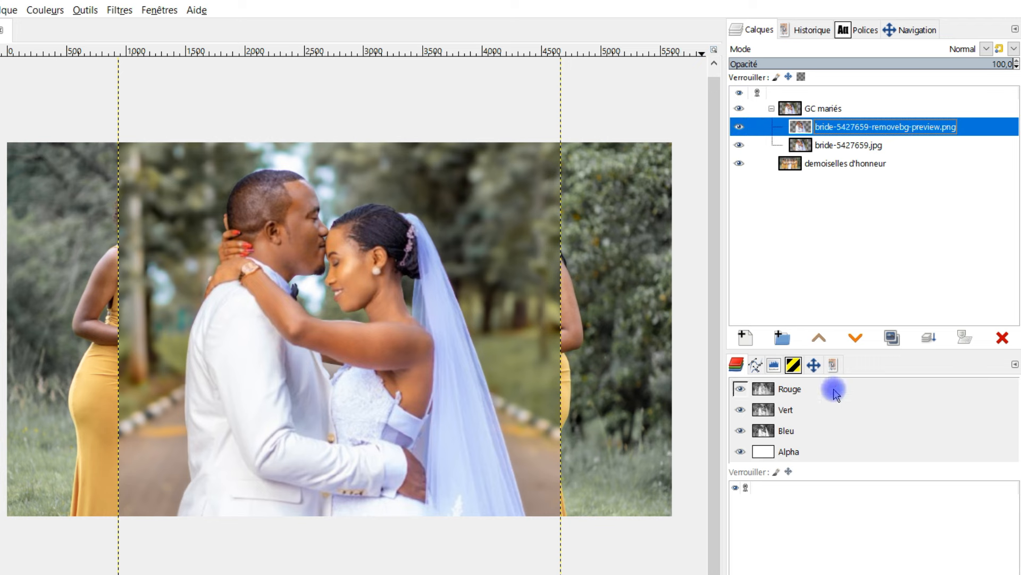
Lower the cutout layer beneath bride-5427659.jpg and set the photo layer's composite mode to Réduire à la toile de fond.
click(855, 338)
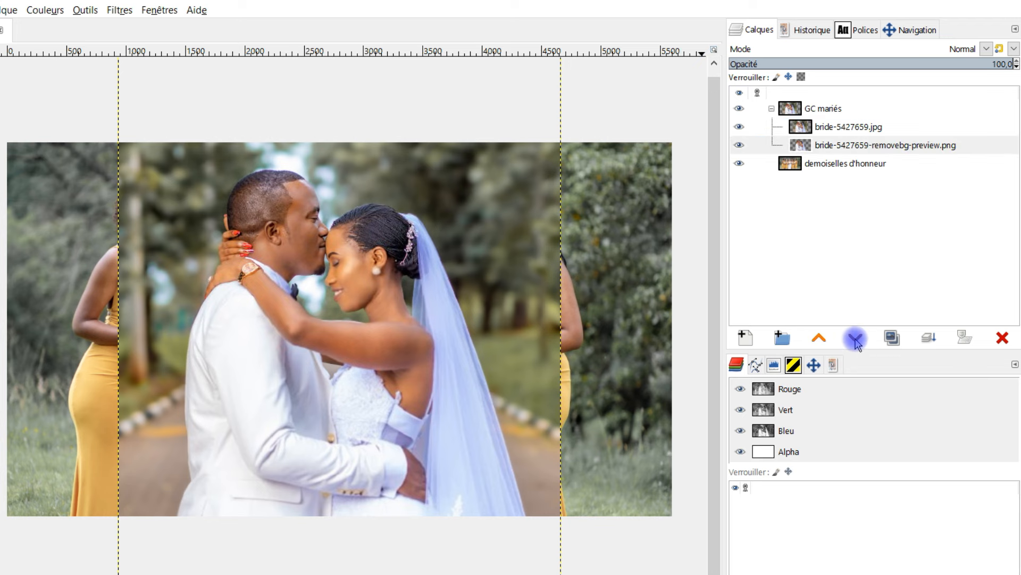
right_click(832, 132)
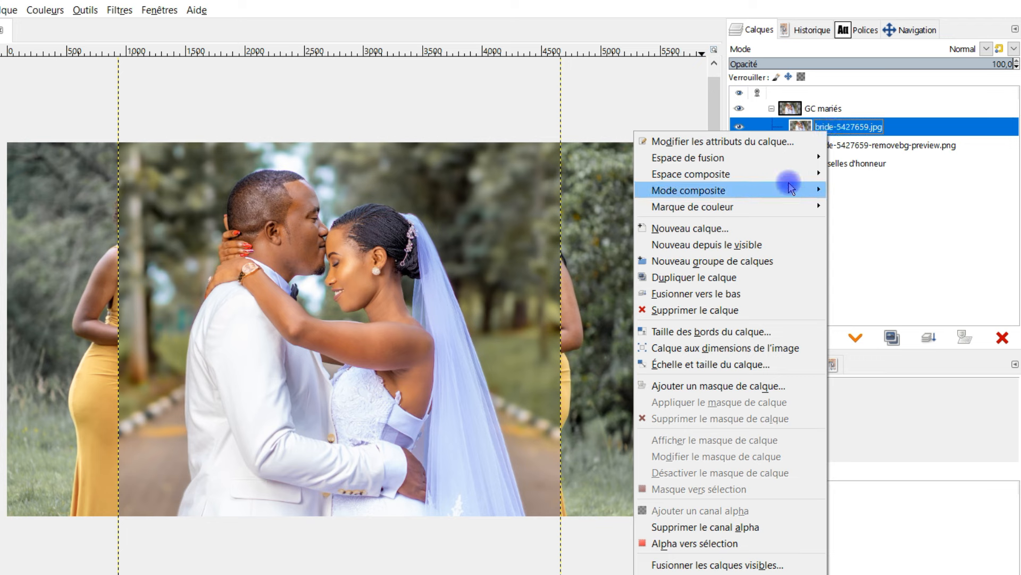
mouse_move(790, 189)
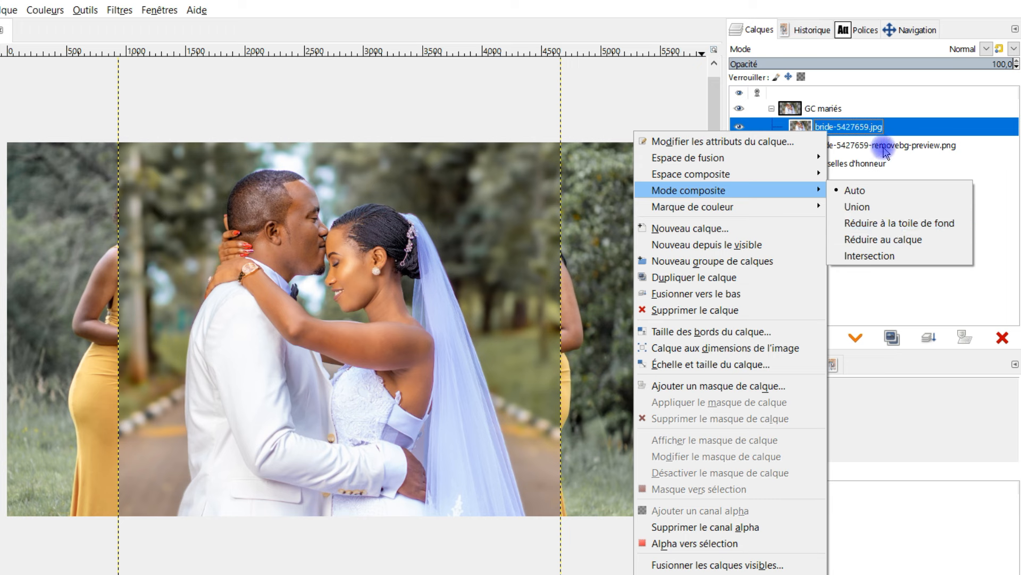
click(911, 224)
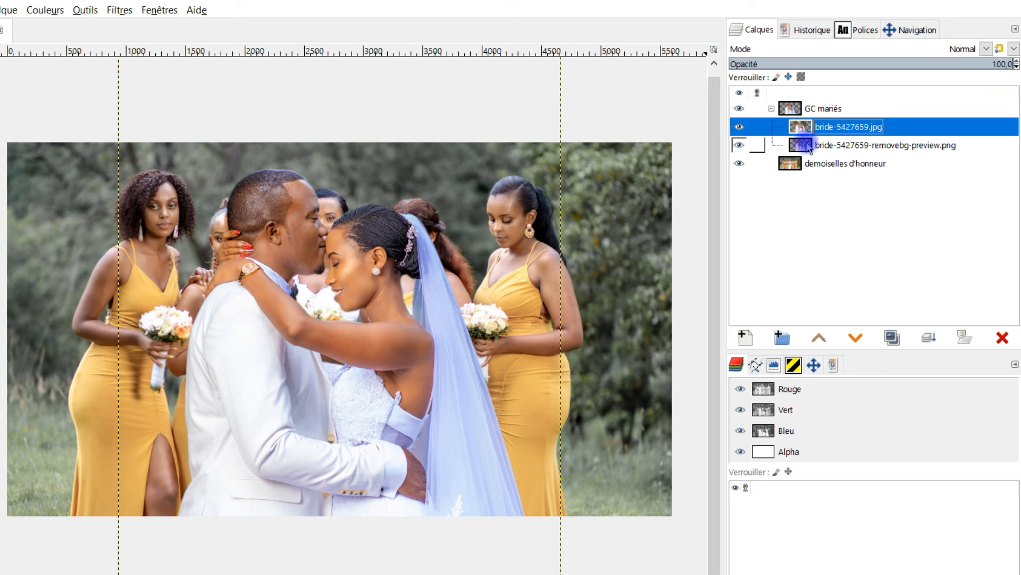
Rename the bride-5427659.jpg layer as original and the cutout layer below it as removebg.
double_click(822, 127)
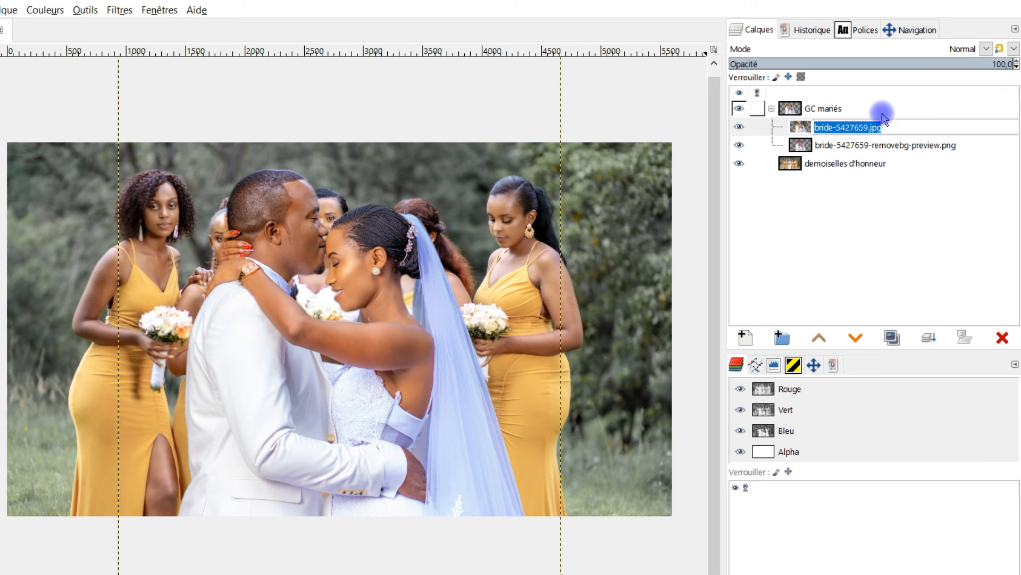
text(origin)
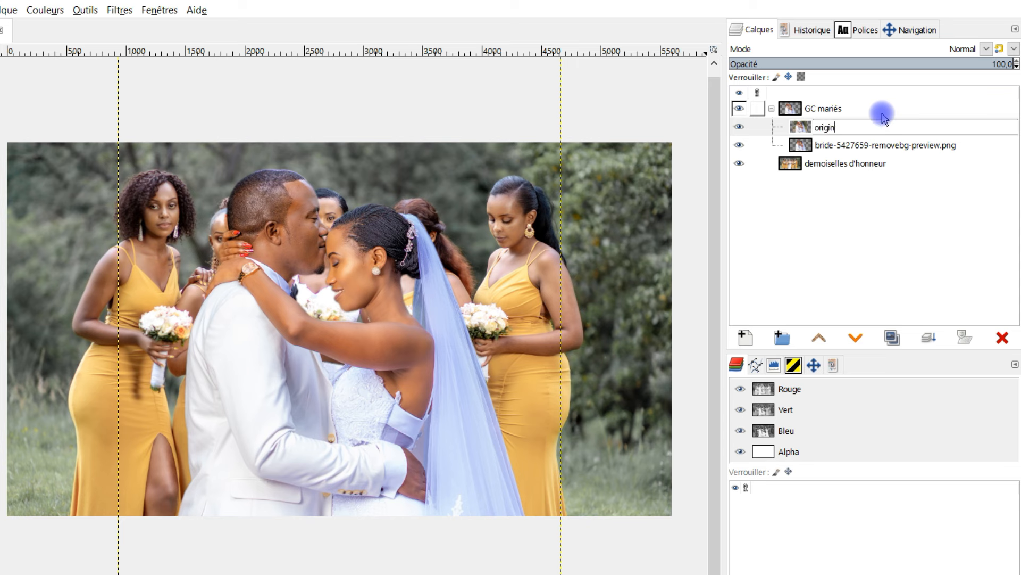
text(al)
key(Return)
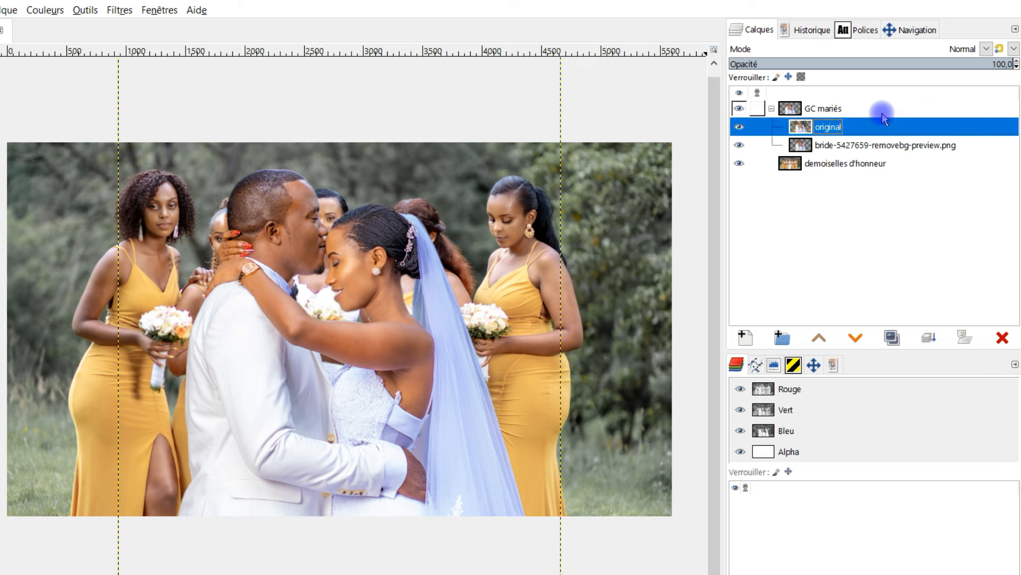
click(905, 144)
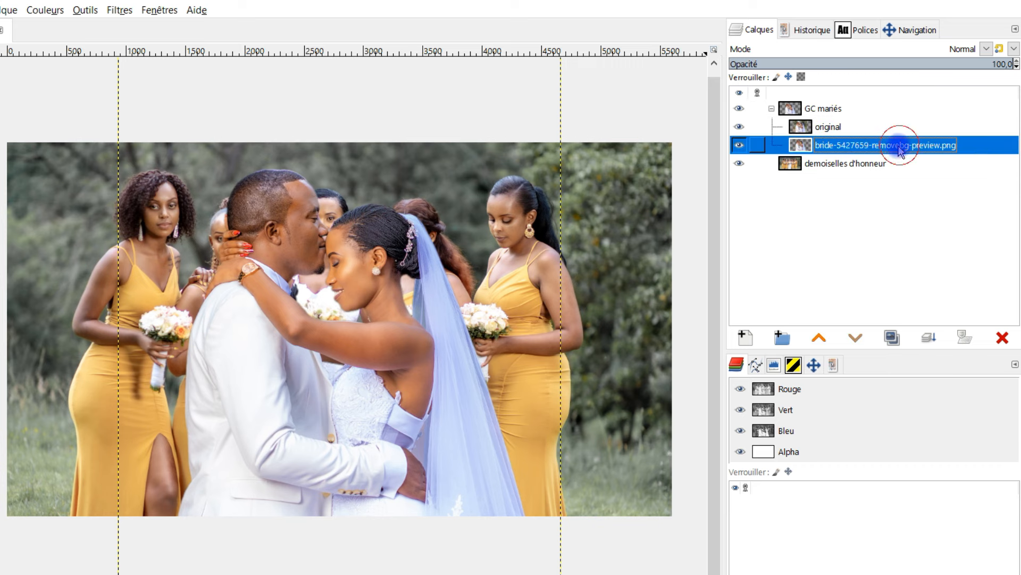
double_click(872, 145)
text(removeb)
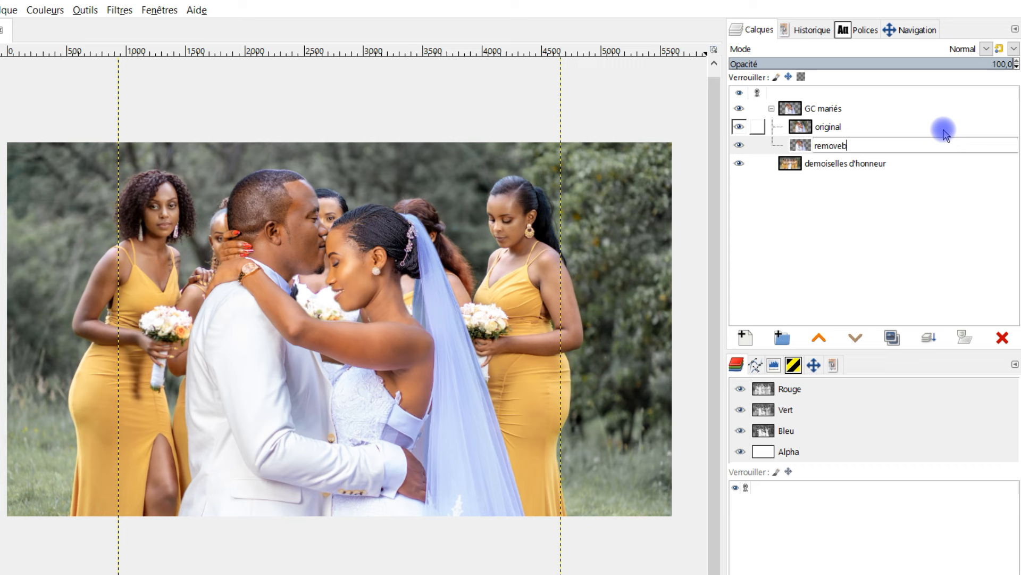
key(Return)
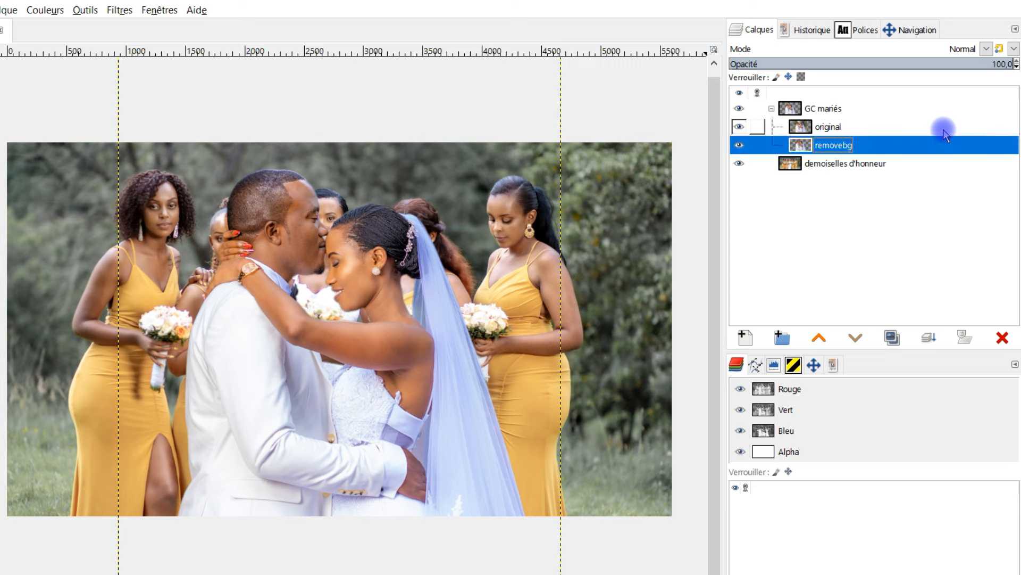
Check the original layer's composite mode without changing it, and collapse the GC mariés group.
right_click(836, 127)
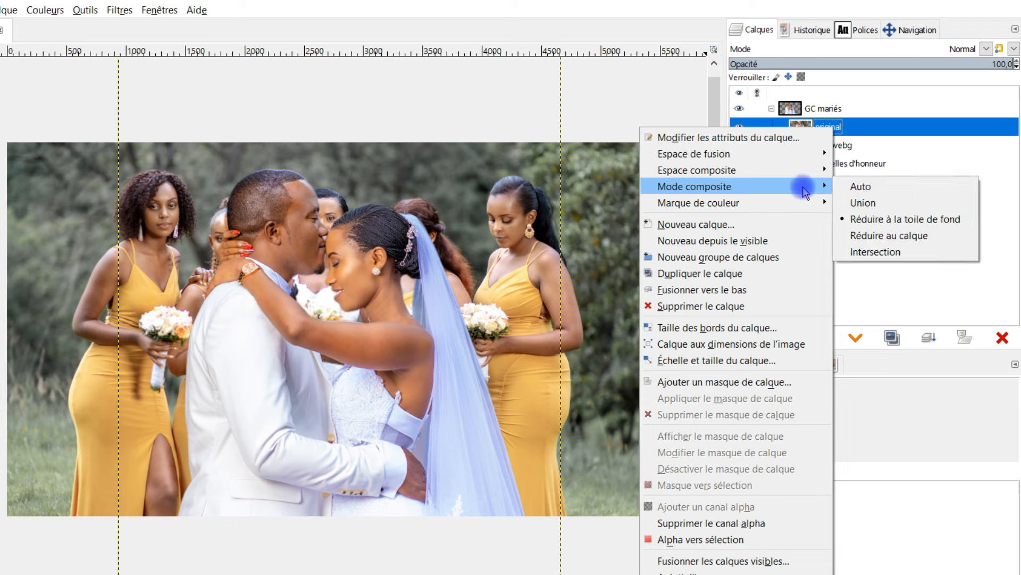
click(922, 109)
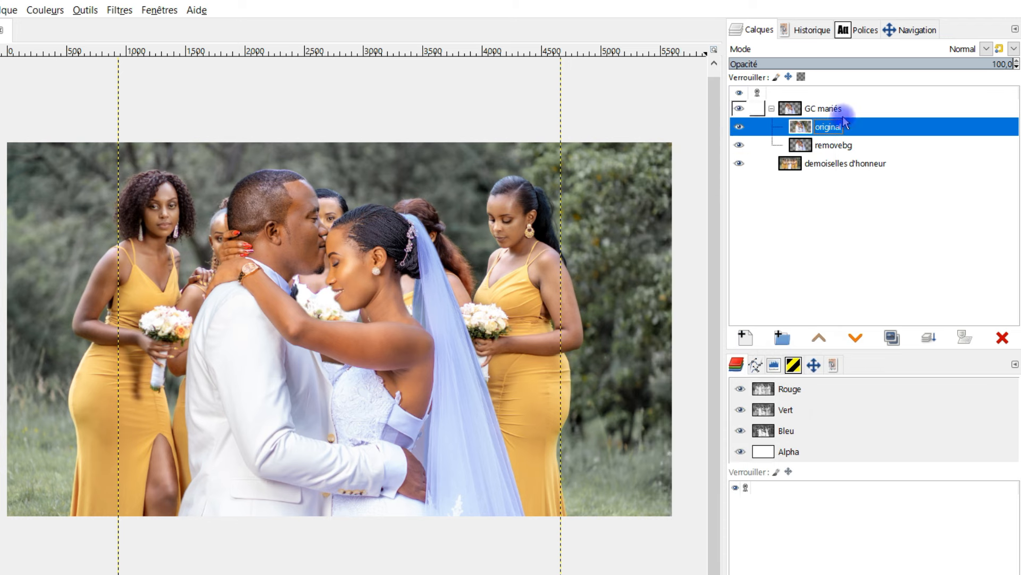
click(771, 109)
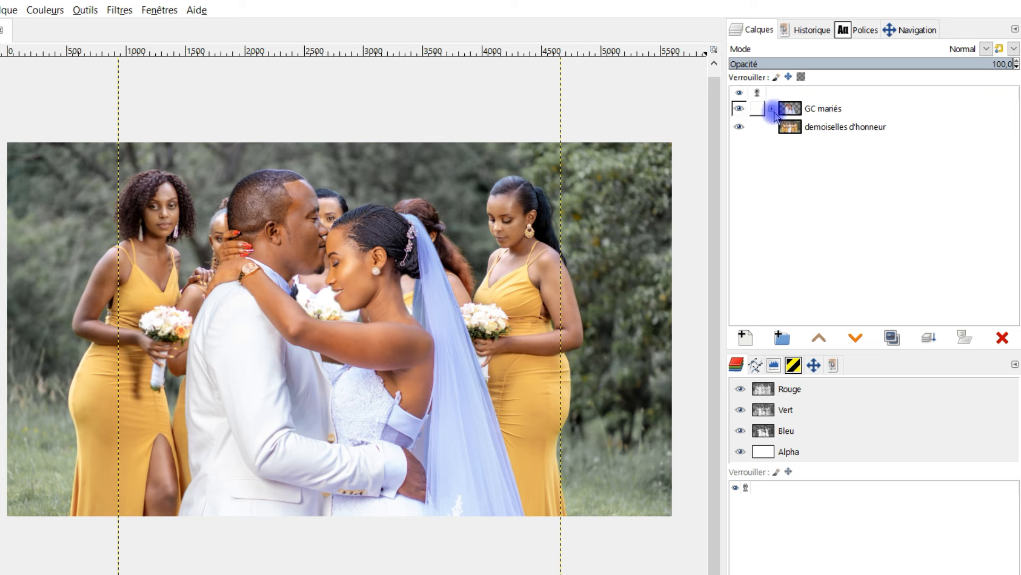
click(772, 110)
click(771, 109)
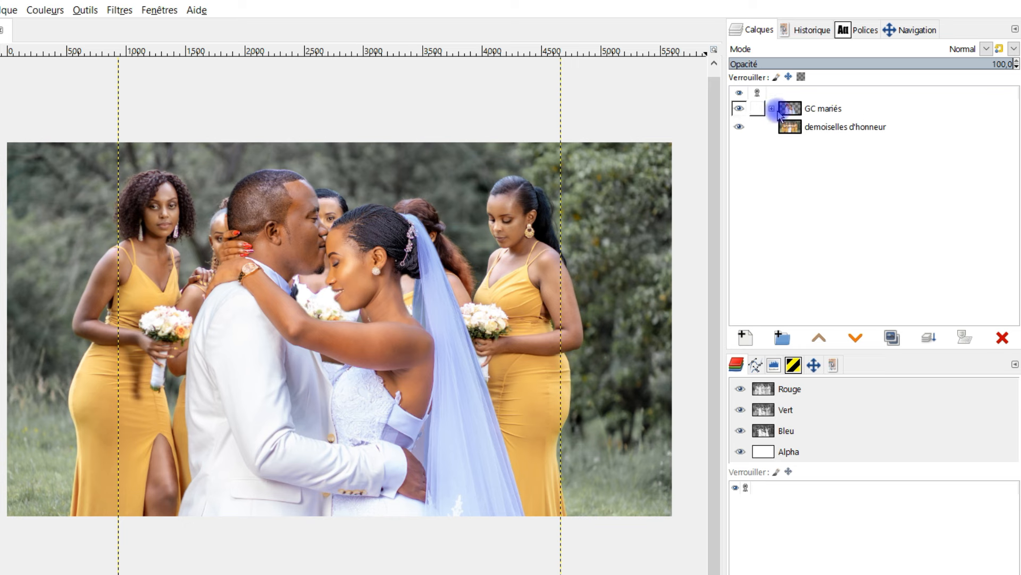
Scale the GC mariés group proportionally to about 2820 × 3526 px and place the couple in front of the two rightmost bridesmaids.
click(807, 109)
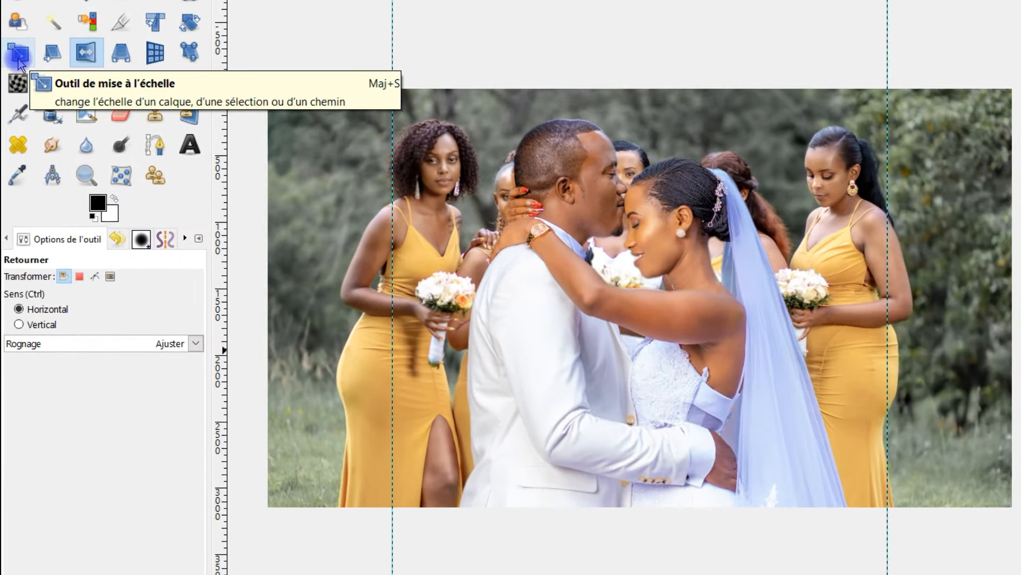
click(17, 59)
click(609, 203)
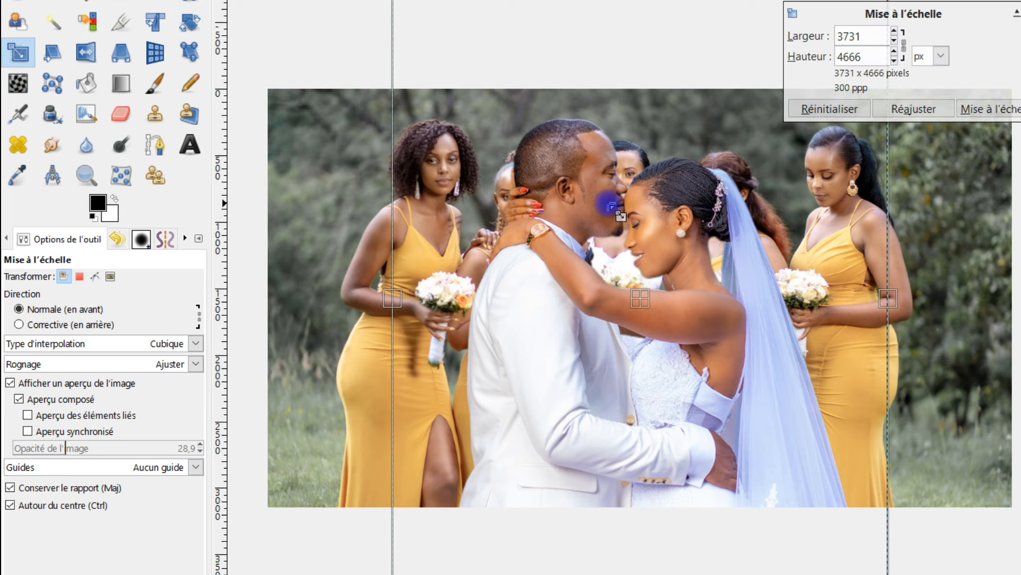
click(21, 55)
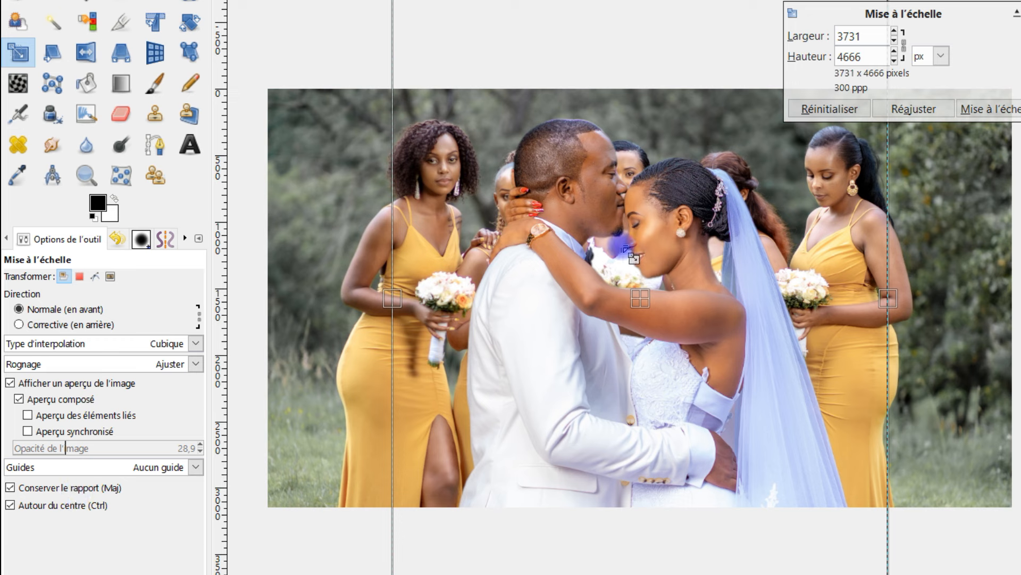
drag(397, 2, 526, 145)
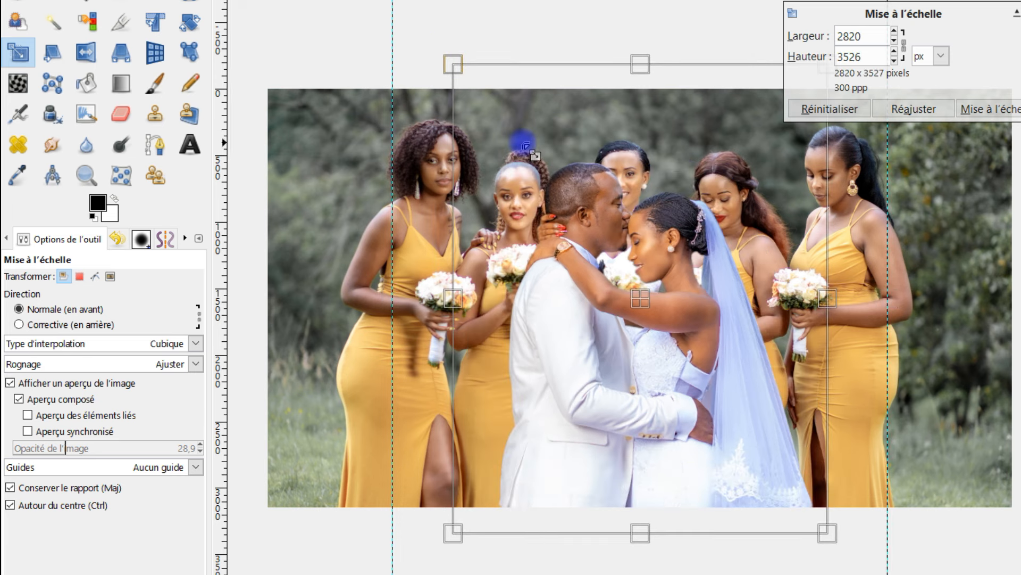
drag(659, 313, 653, 297)
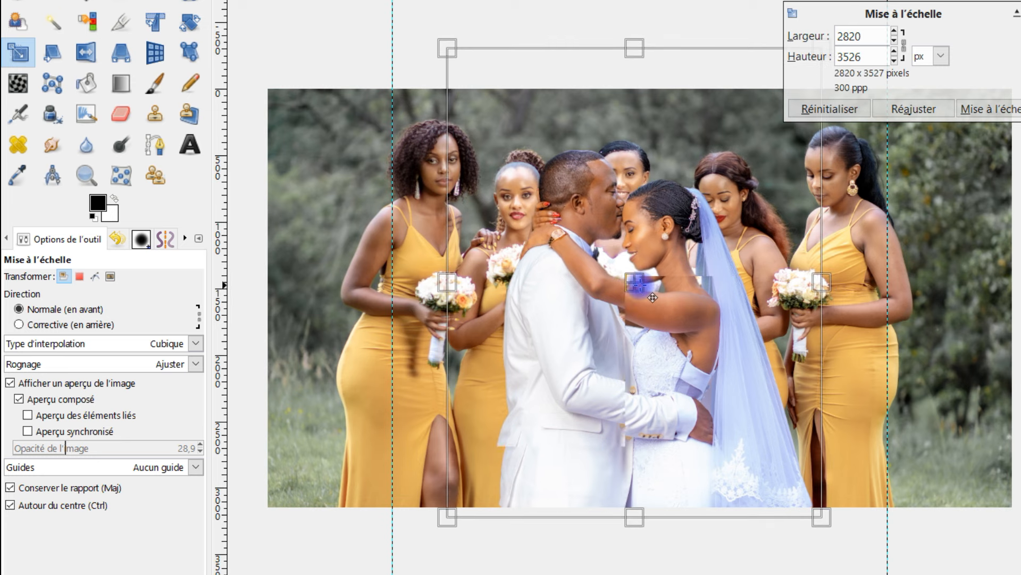
drag(653, 297, 786, 290)
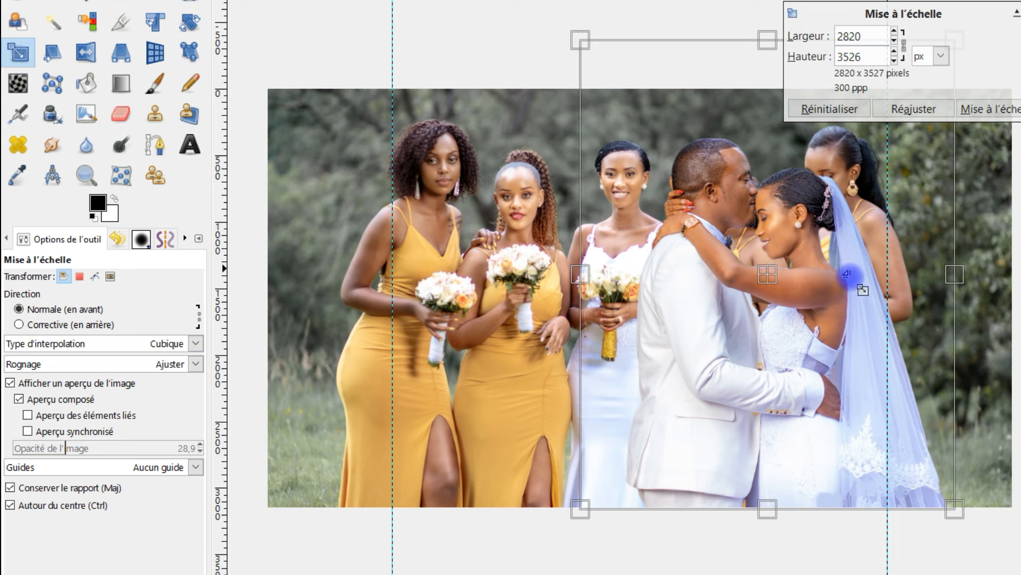
click(985, 110)
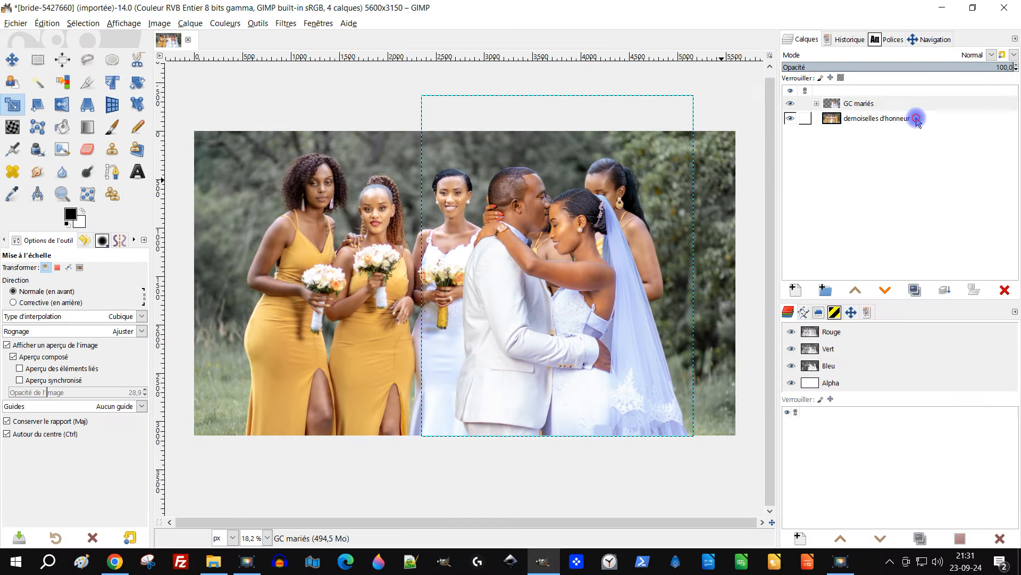
Flip the demoiselles d'honneur layer horizontally.
click(916, 119)
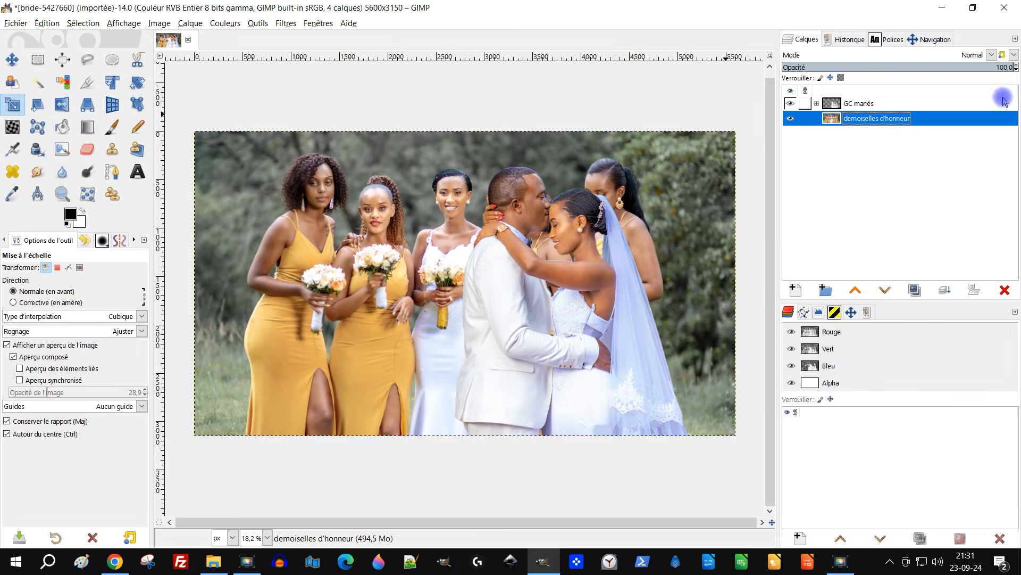
click(59, 107)
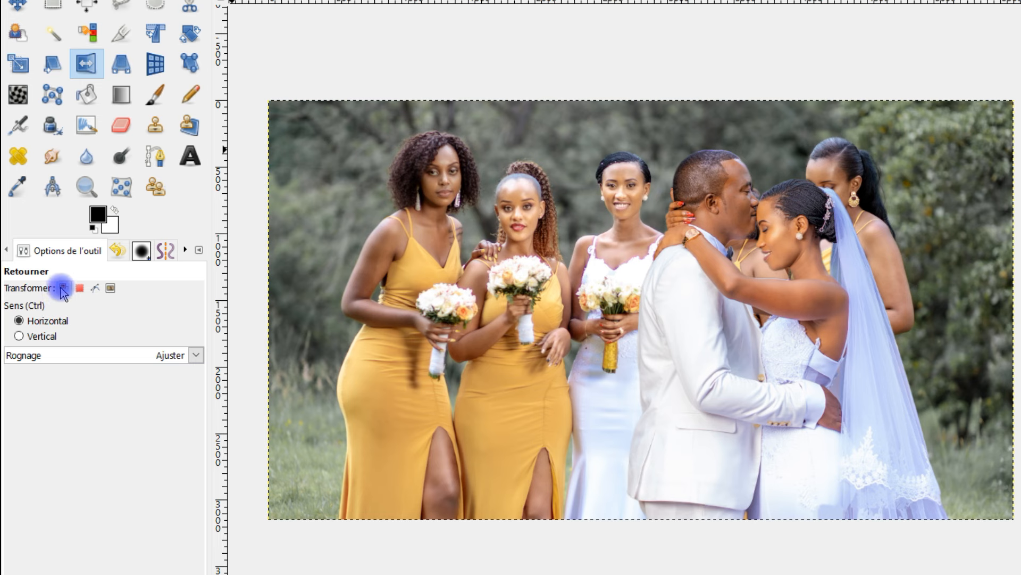
click(536, 242)
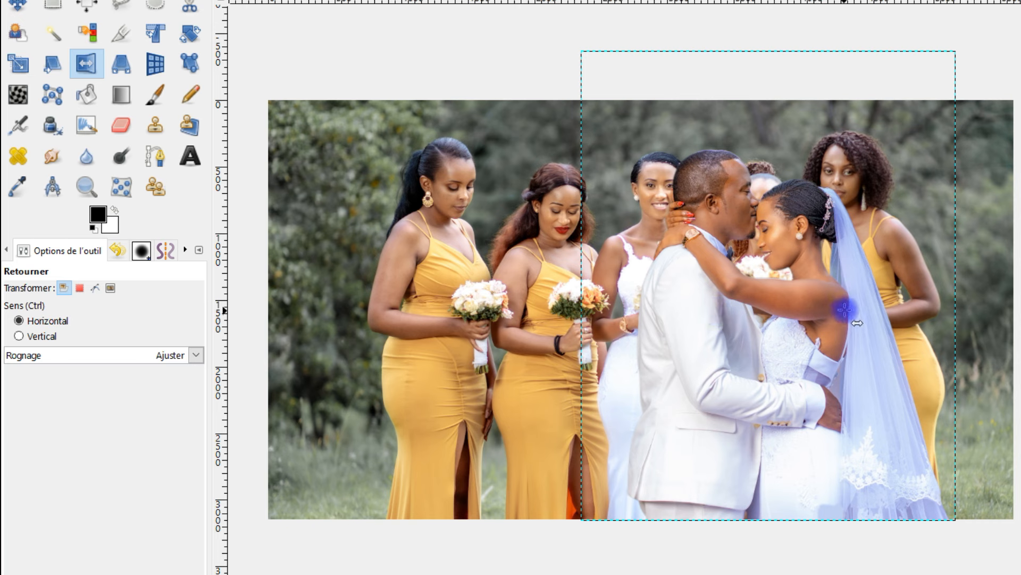
Try a horizontal flip of the GC mariés group and flip the couple back.
click(809, 314)
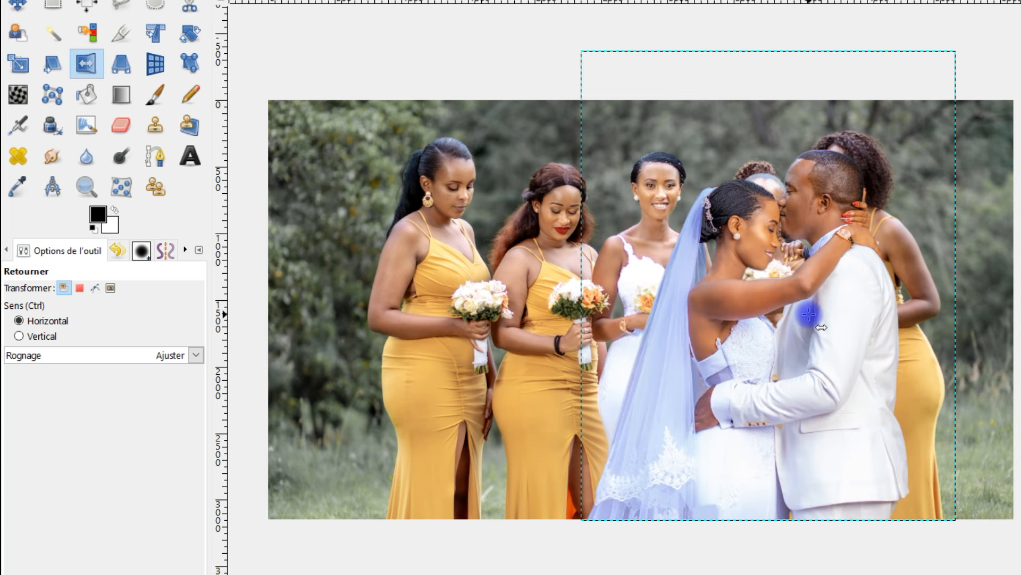
click(809, 314)
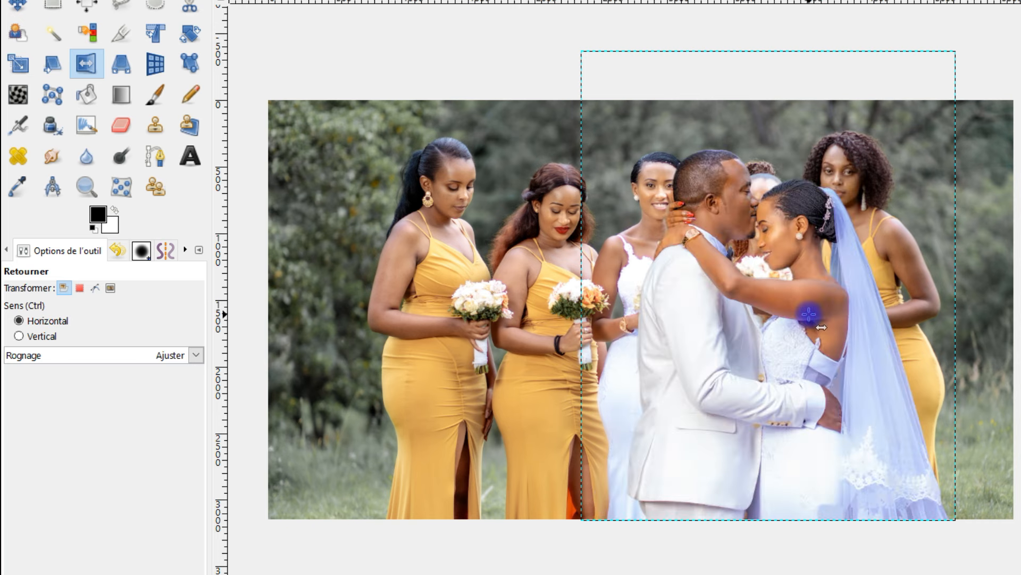
Move the GC mariés group to the left side of the photo, in front of the two leftmost bridesmaids.
click(19, 6)
drag(823, 302, 602, 299)
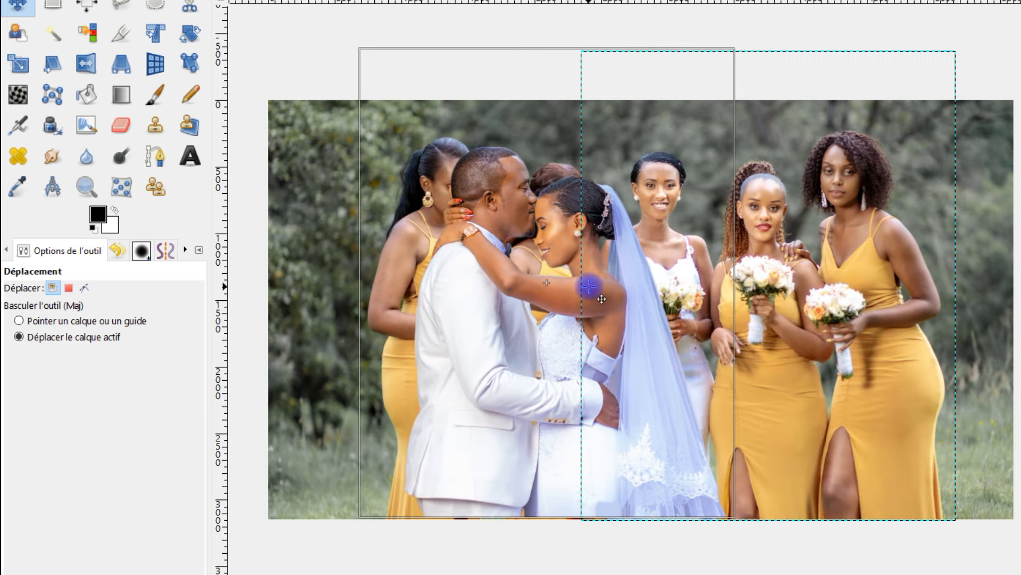
drag(591, 288, 586, 290)
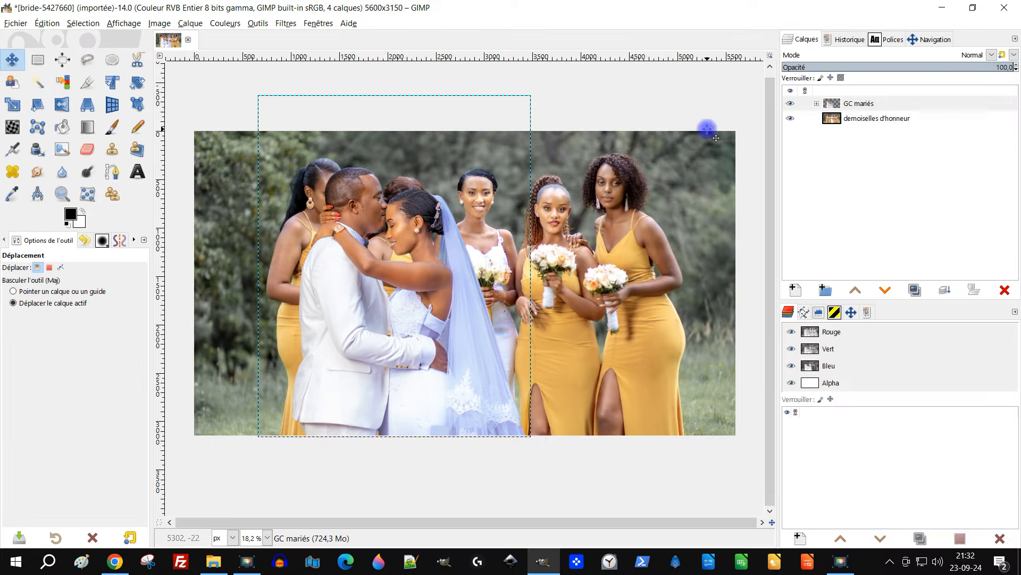
Expand the GC mariés group and resize its original layer to the image dimensions.
click(884, 124)
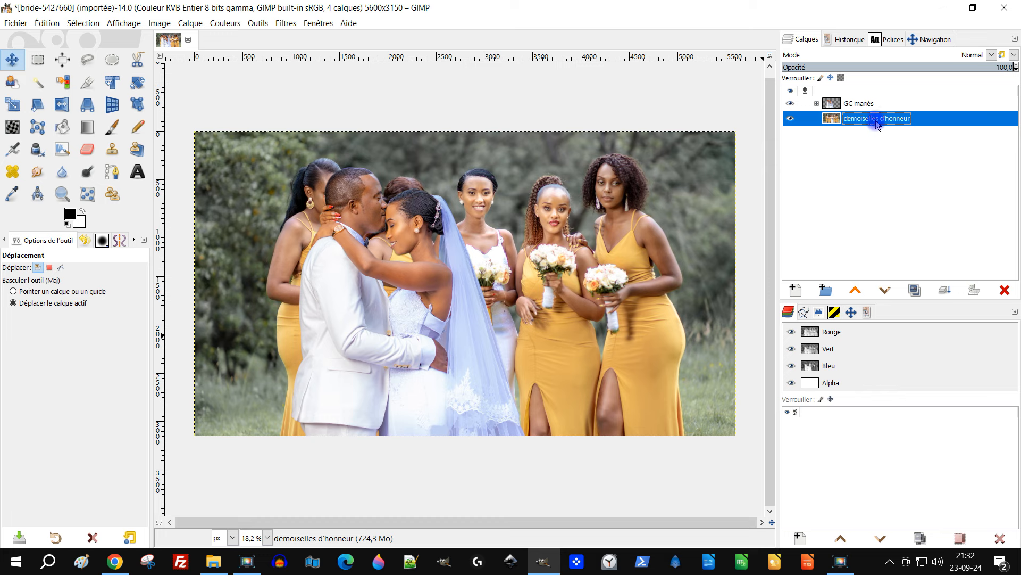
click(823, 105)
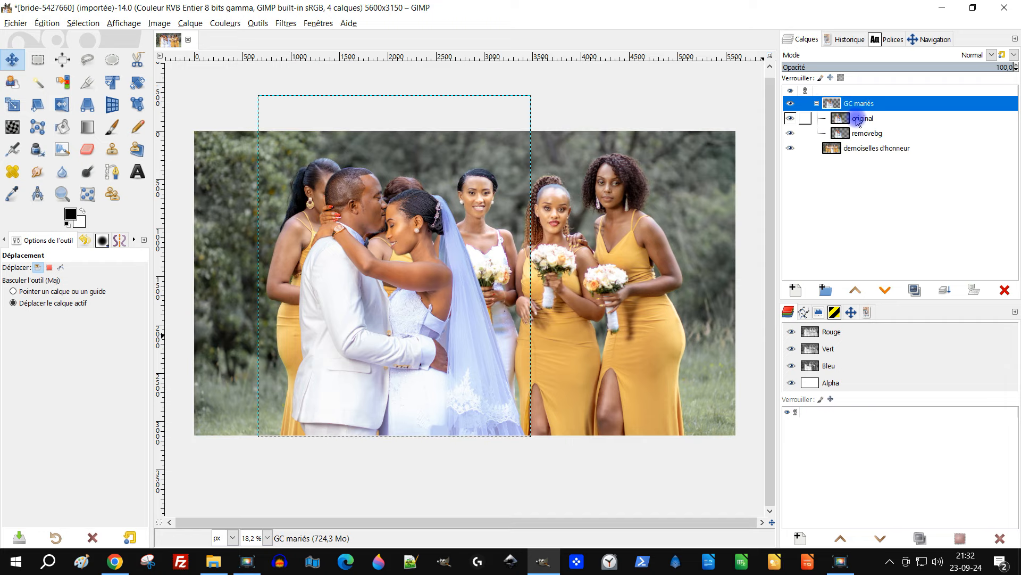
click(856, 120)
right_click(843, 123)
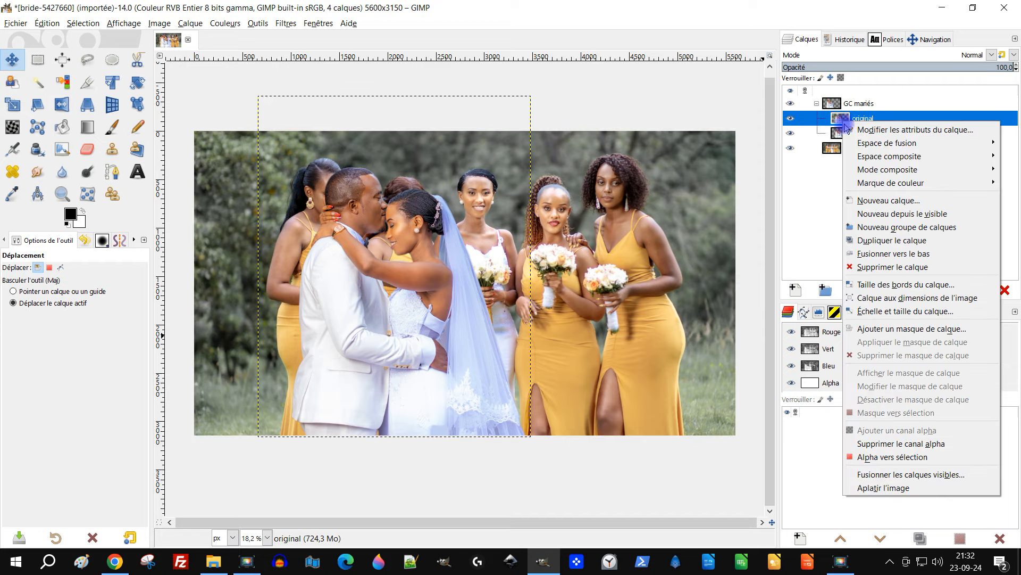
click(949, 299)
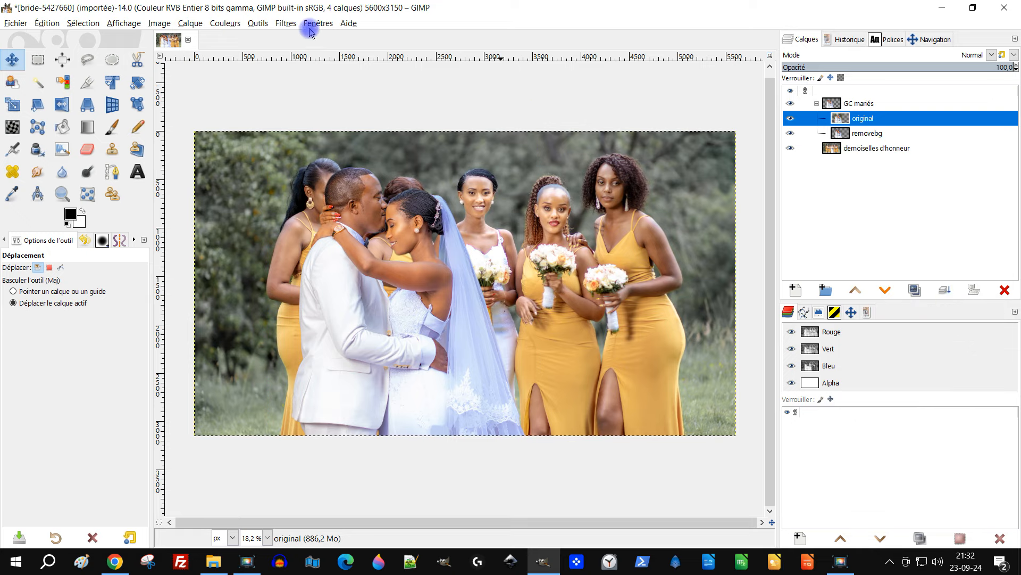
click(234, 23)
click(250, 129)
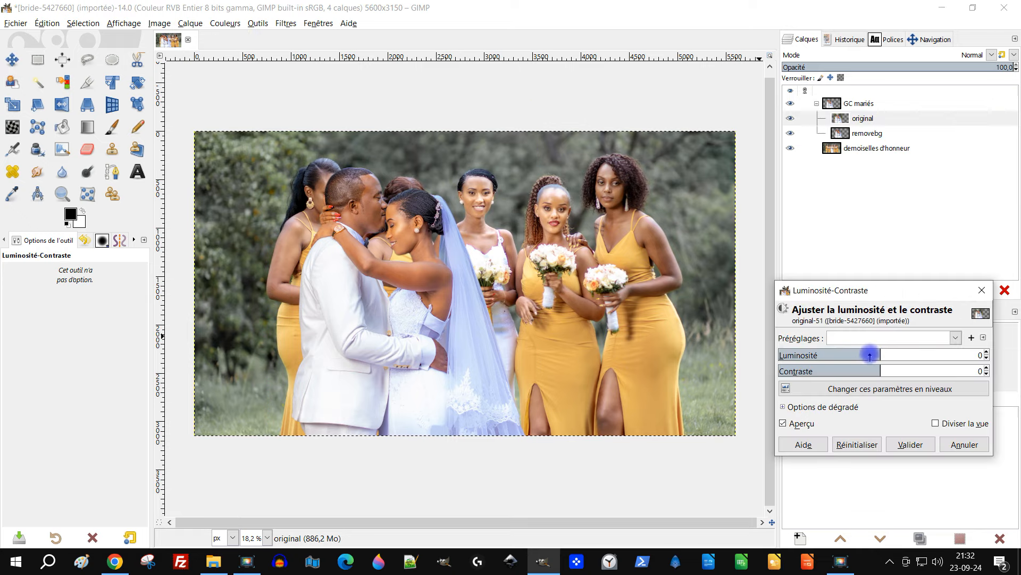
click(982, 290)
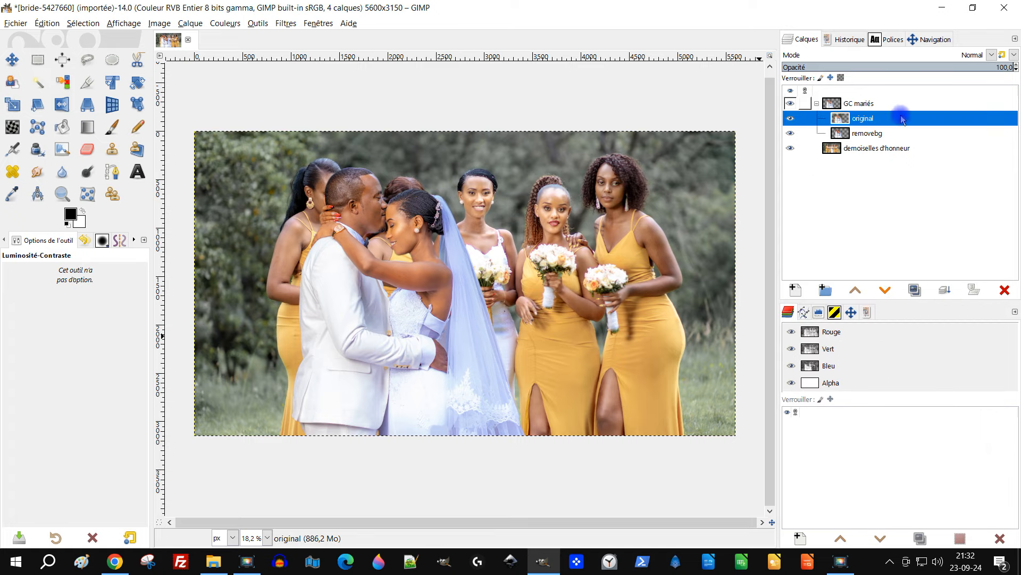
Create a white-filled 5600 × 3150 px layer named nb in Couleur LCh mode and place it above the GC mariés group.
click(796, 290)
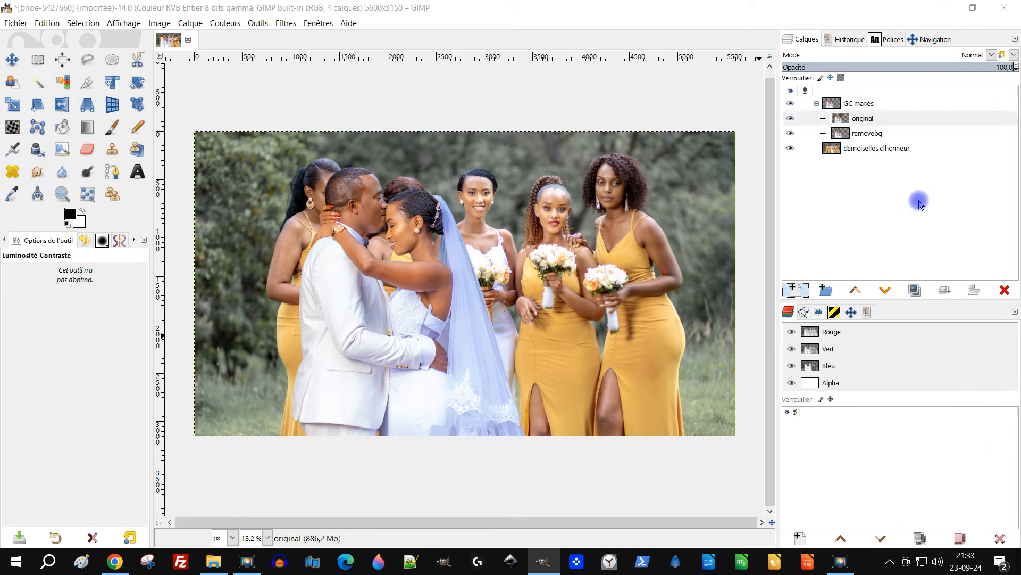
click(759, 322)
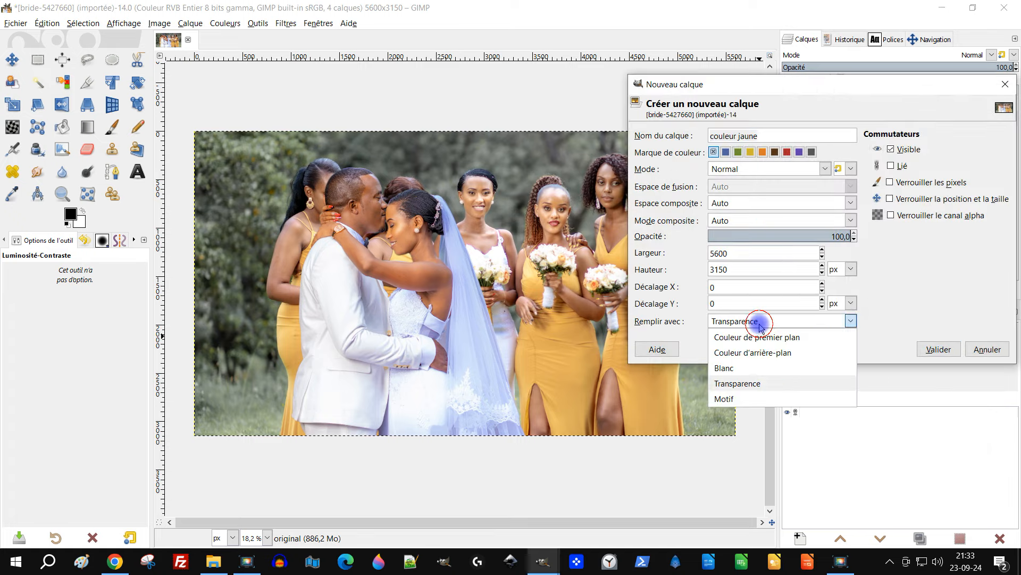
click(752, 368)
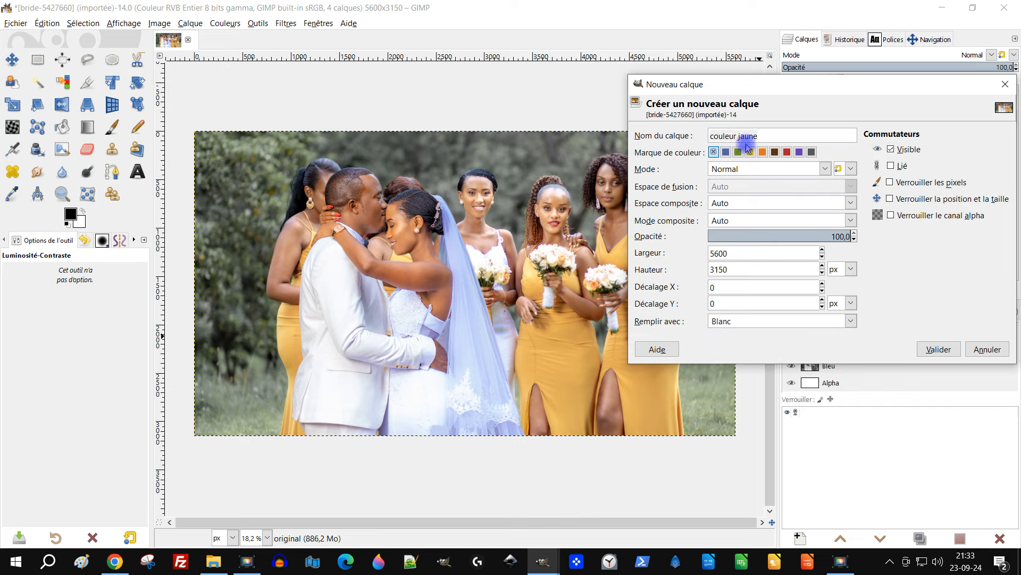
click(779, 168)
scroll(764, 543, down, 5)
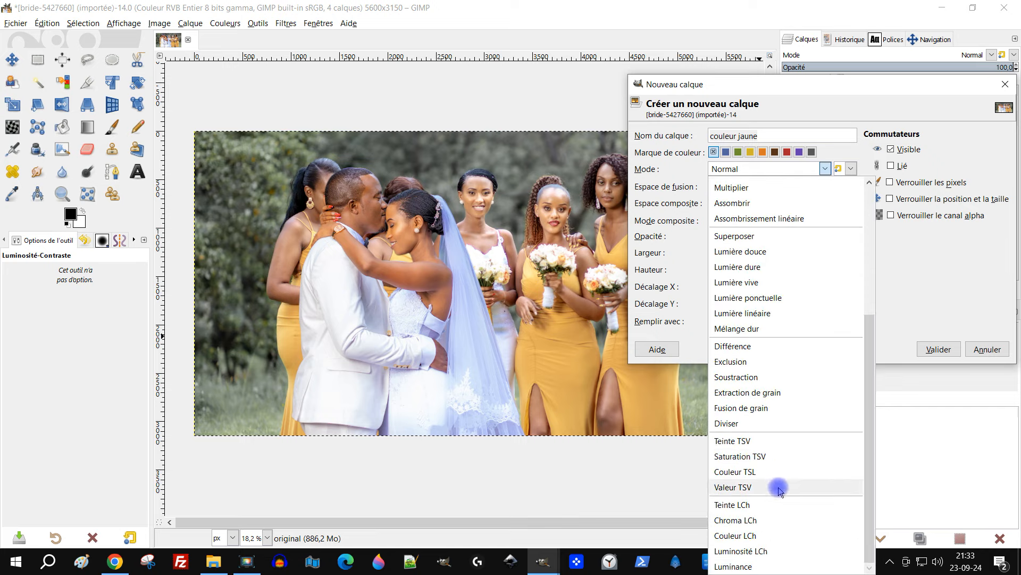
click(766, 535)
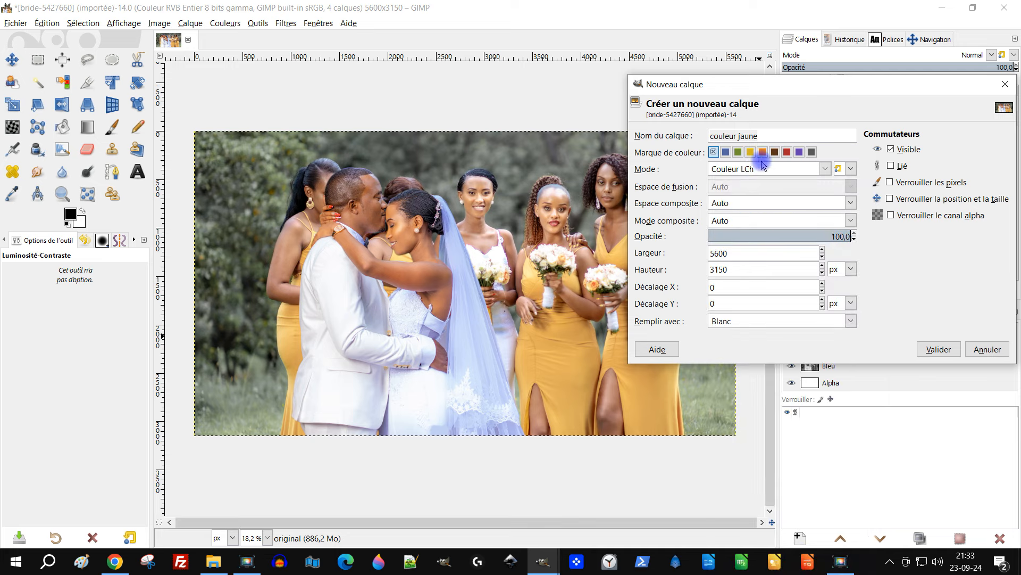
text(nb)
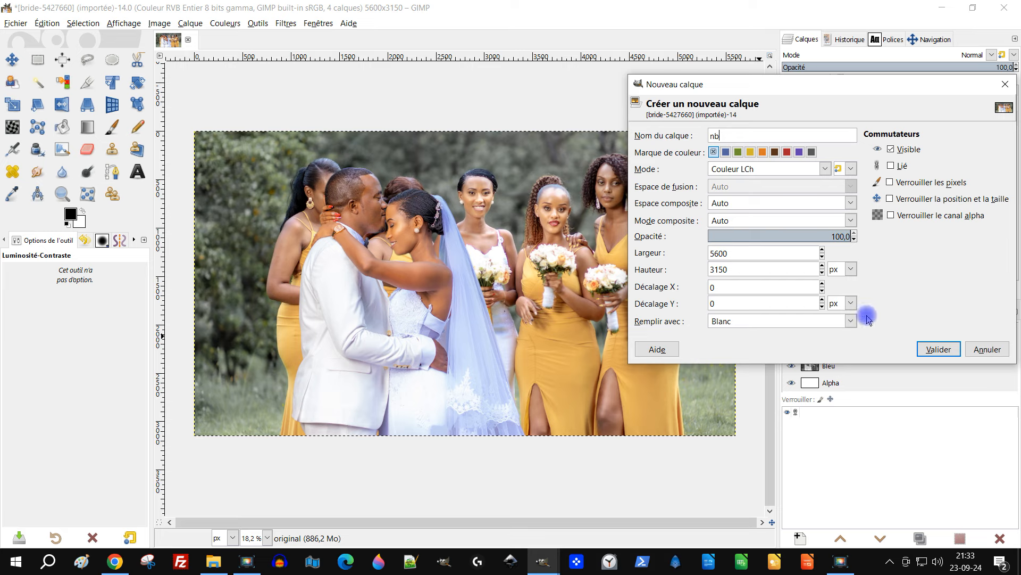
click(932, 349)
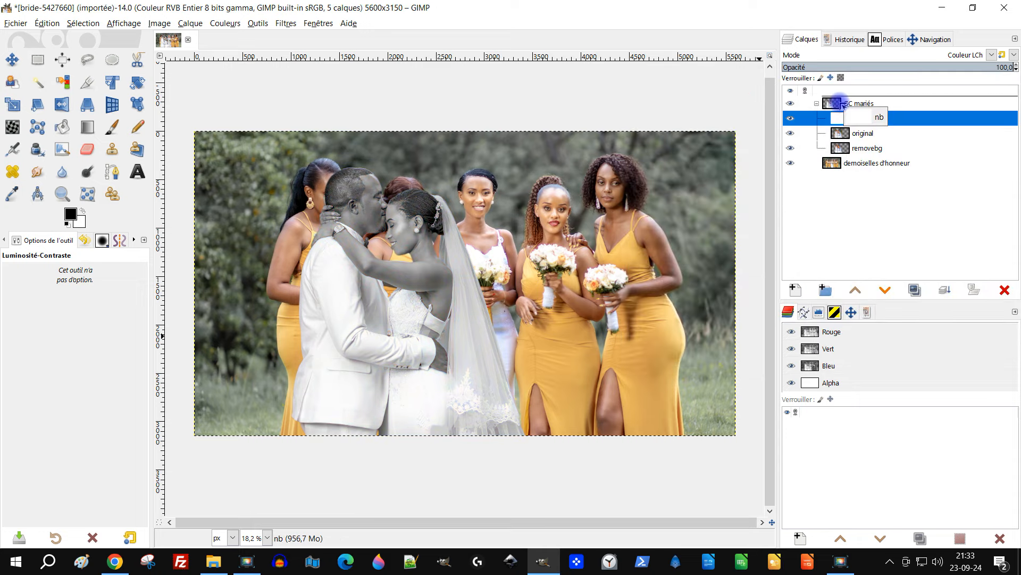
drag(842, 105, 847, 106)
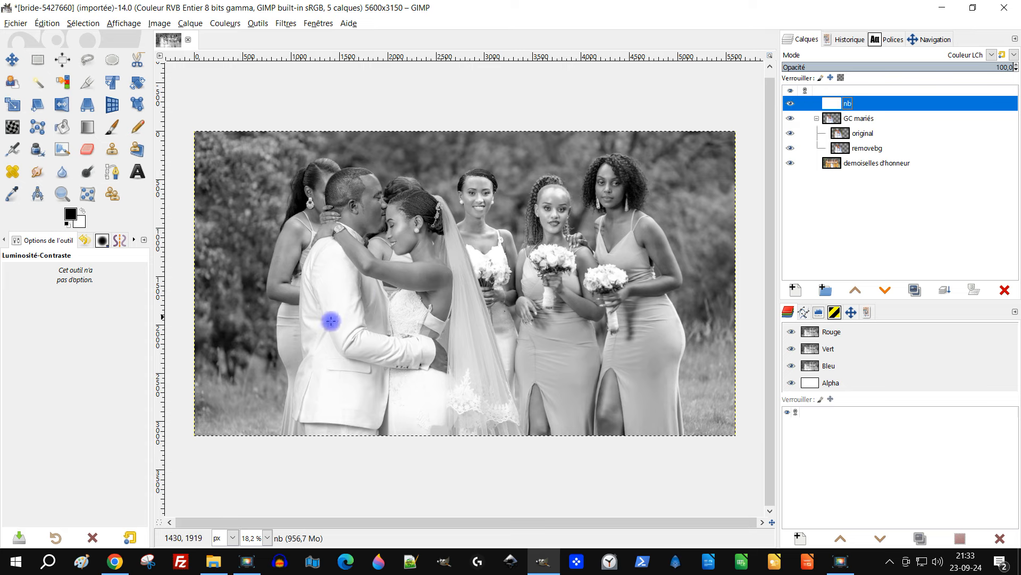
Start an Exposition adjustment on the original layer, lower the exposure to -0,207, and compare the couple with and without the preview.
click(863, 134)
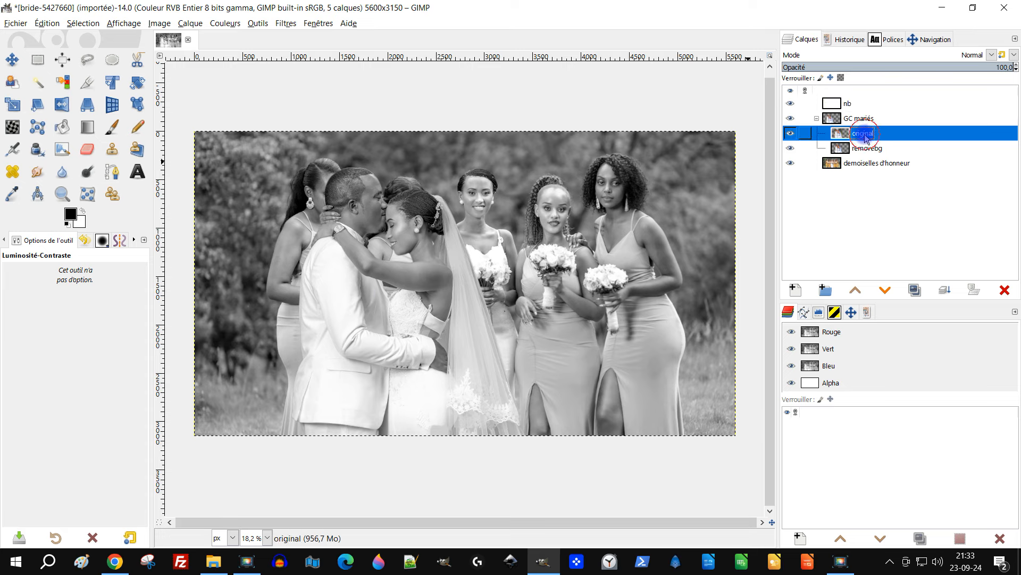
click(212, 25)
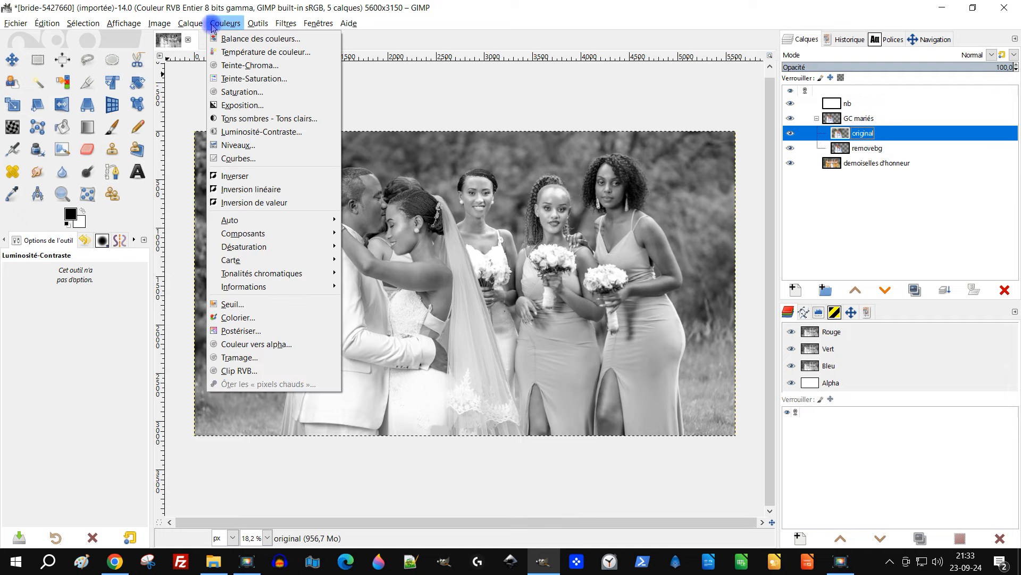
click(283, 106)
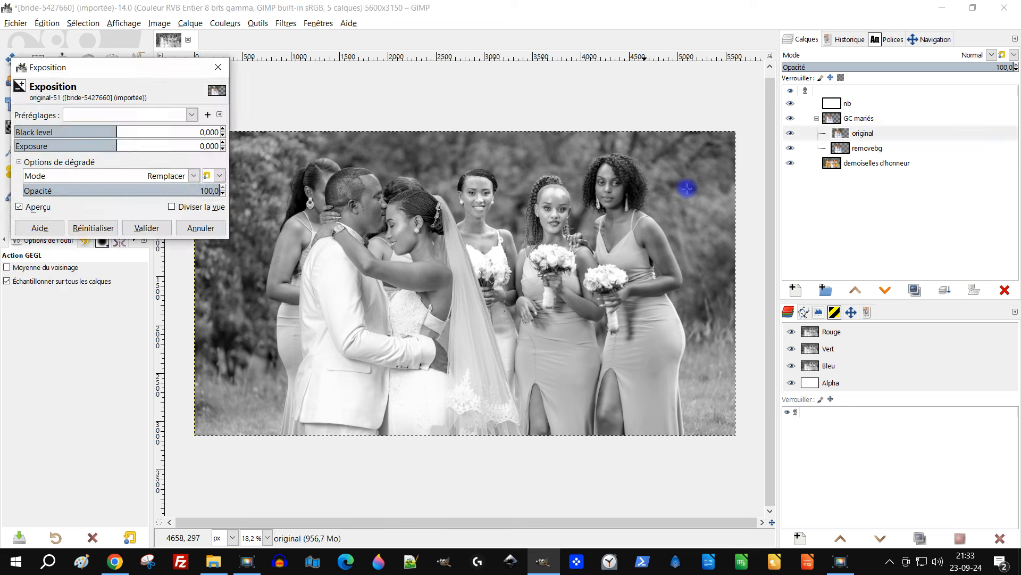
click(114, 144)
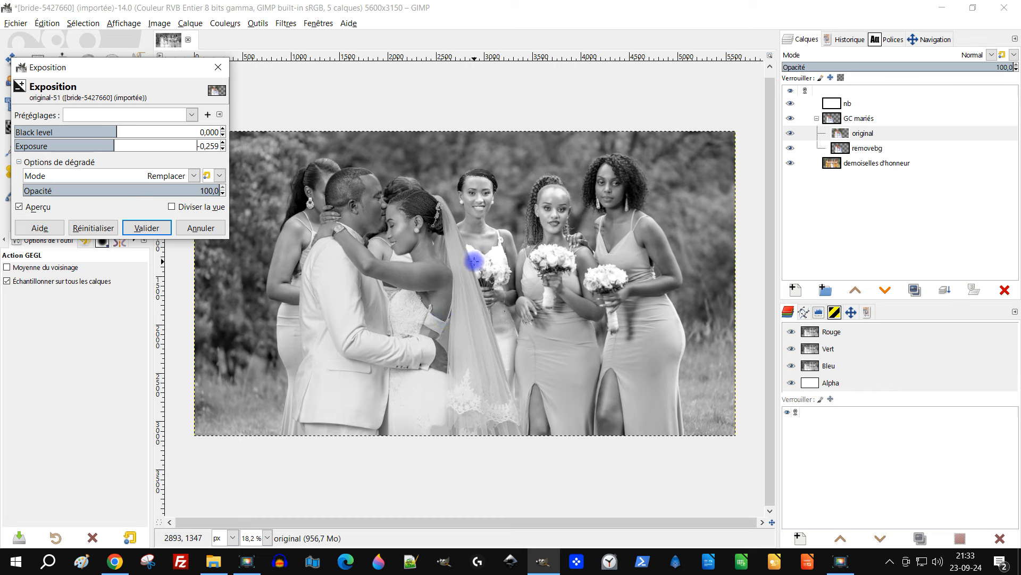
click(103, 229)
click(111, 143)
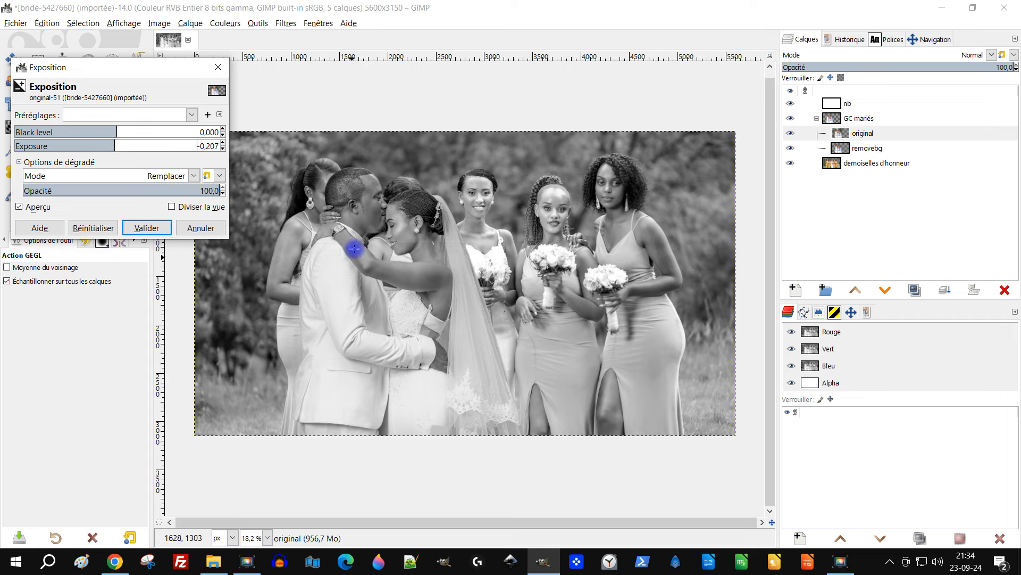
click(35, 207)
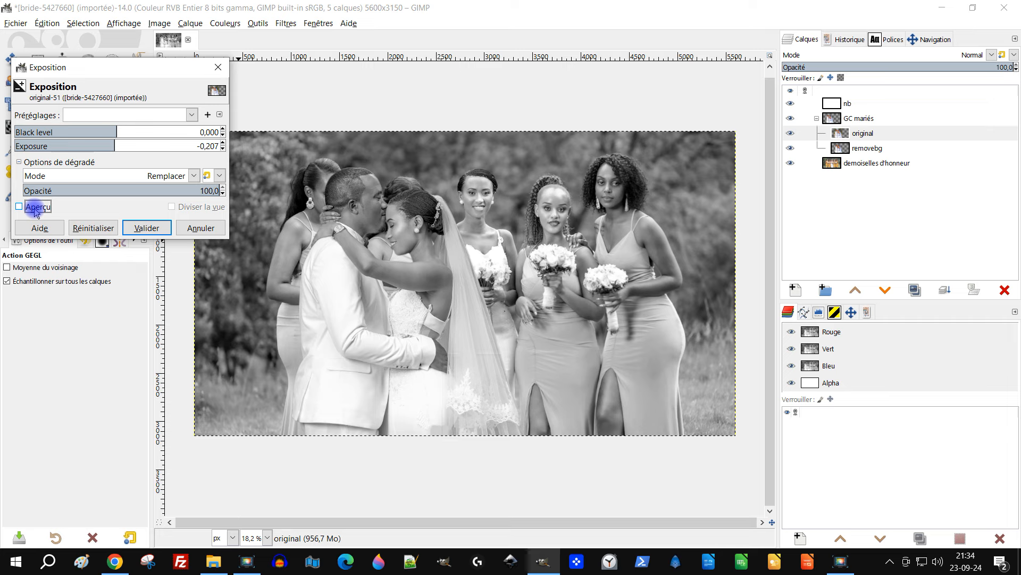
click(35, 208)
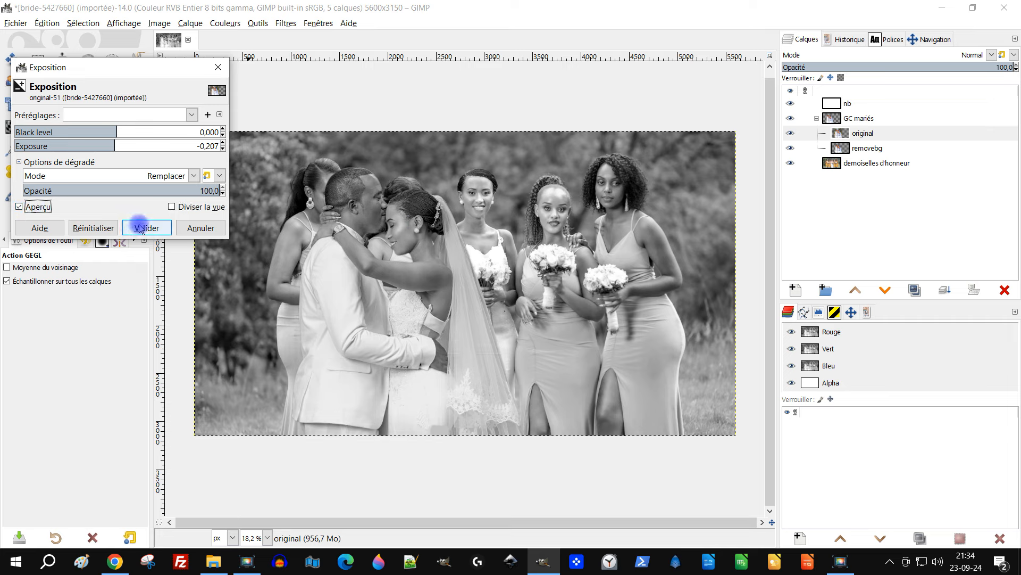
Hide the nb layer, try the exposure adjustment at 86,5 opacity, and restore the opacity to 100.
click(792, 104)
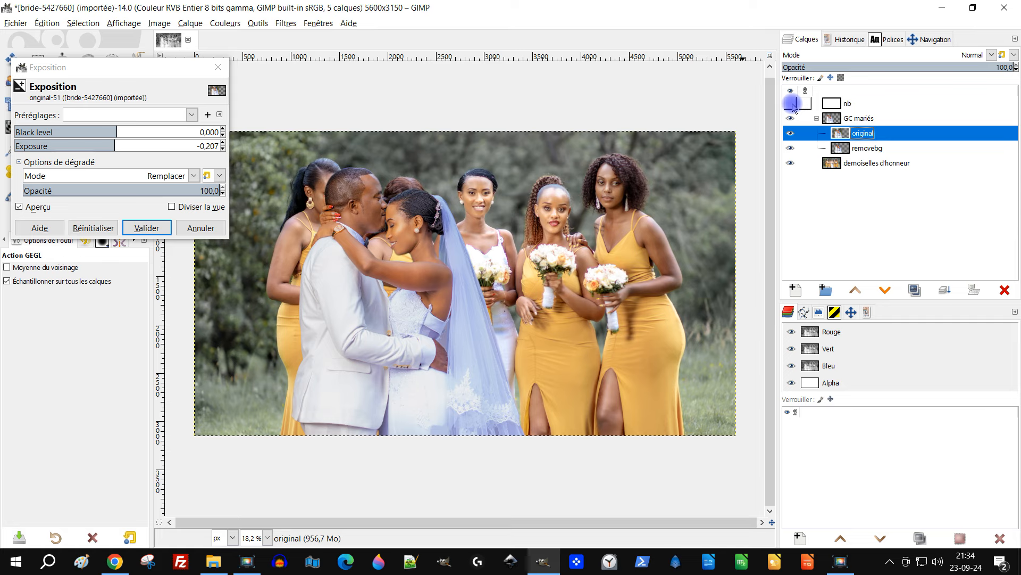
click(20, 207)
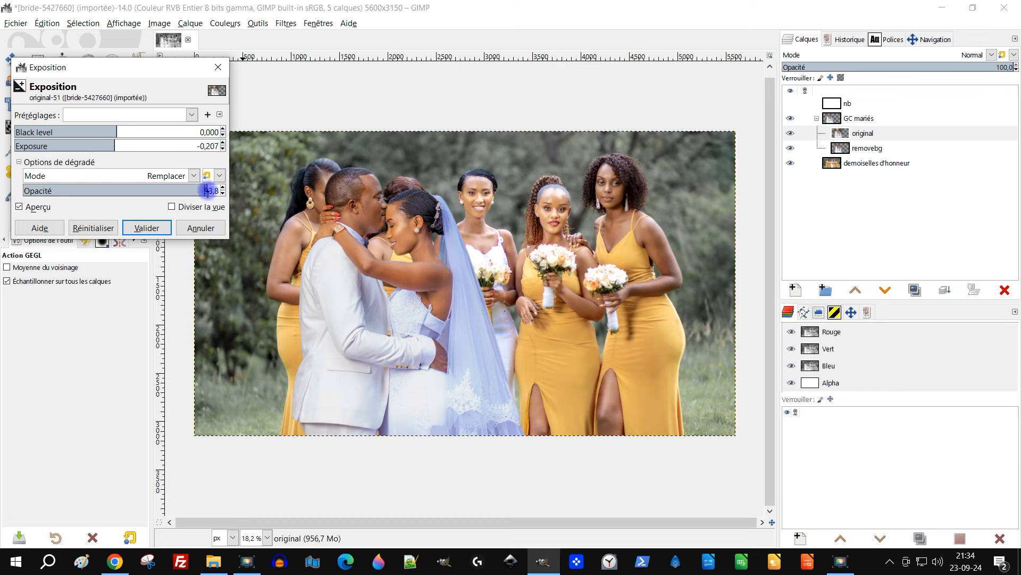
drag(207, 190, 195, 190)
click(39, 207)
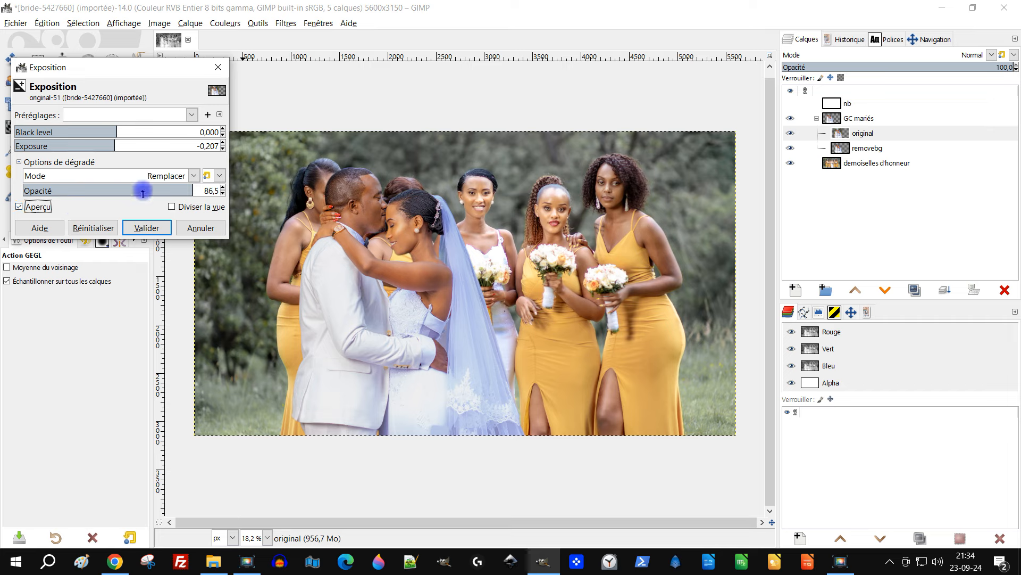
drag(181, 193, 208, 188)
Set the original layer's exposure to -0,137, compare it with the preview off, and apply the adjustment.
scroll(154, 144, down, 1)
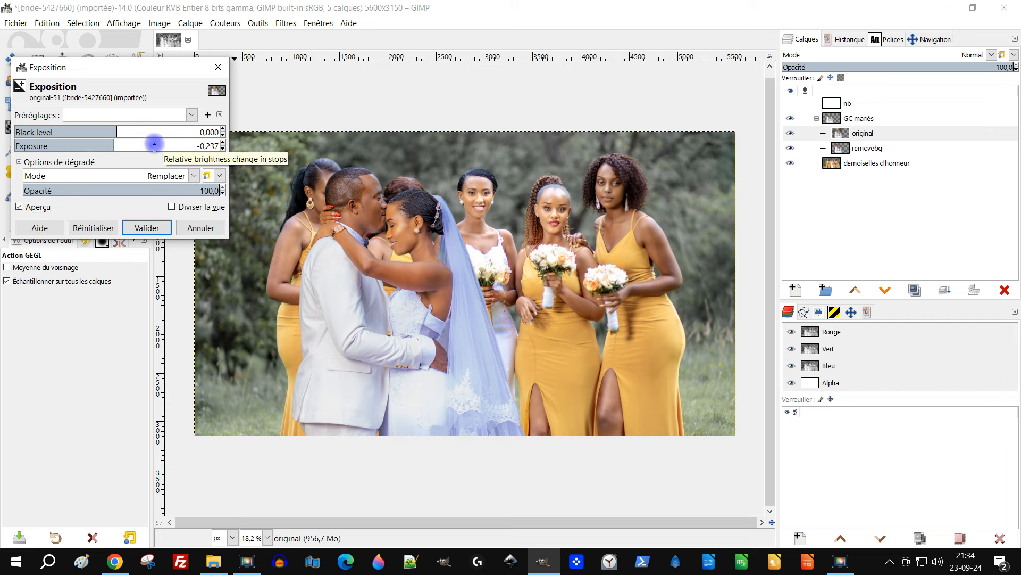
scroll(154, 146, up, 4)
click(44, 207)
click(45, 207)
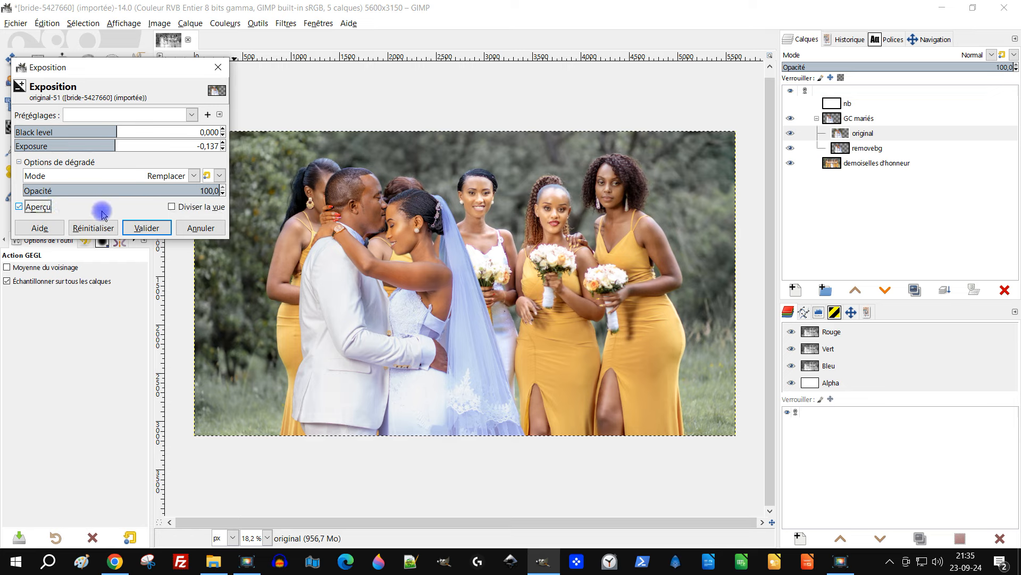
click(146, 228)
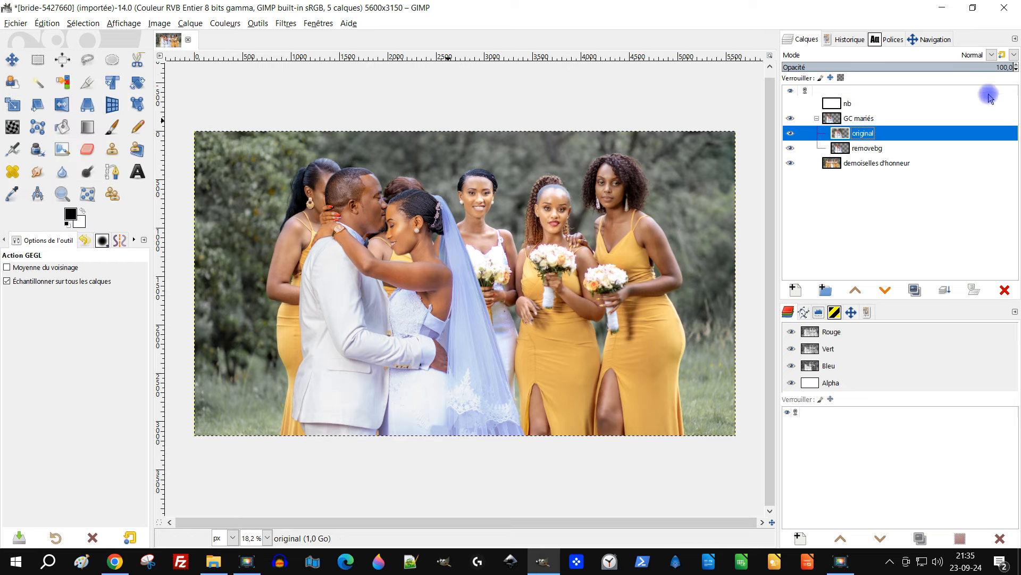
Delete the nb layer, select the demoiselles d'honneur layer, and collapse the GC mariés group.
click(944, 103)
click(1011, 293)
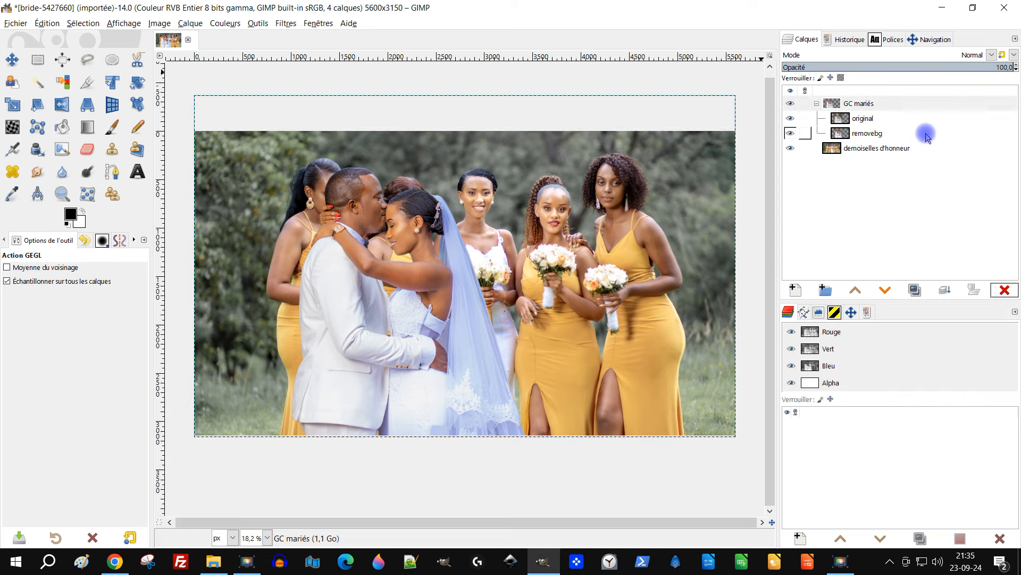
click(903, 147)
click(816, 105)
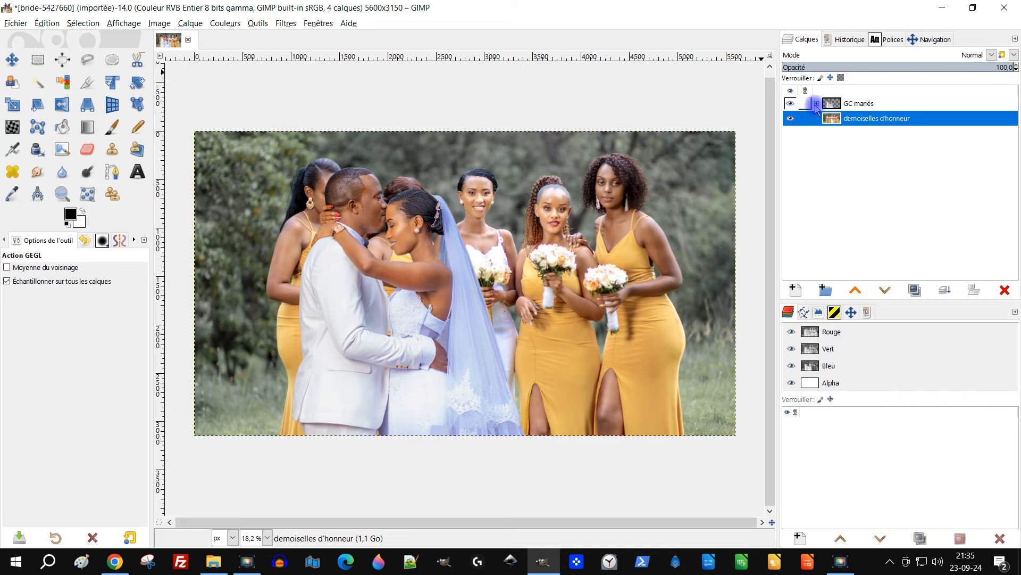
drag(670, 149, 679, 176)
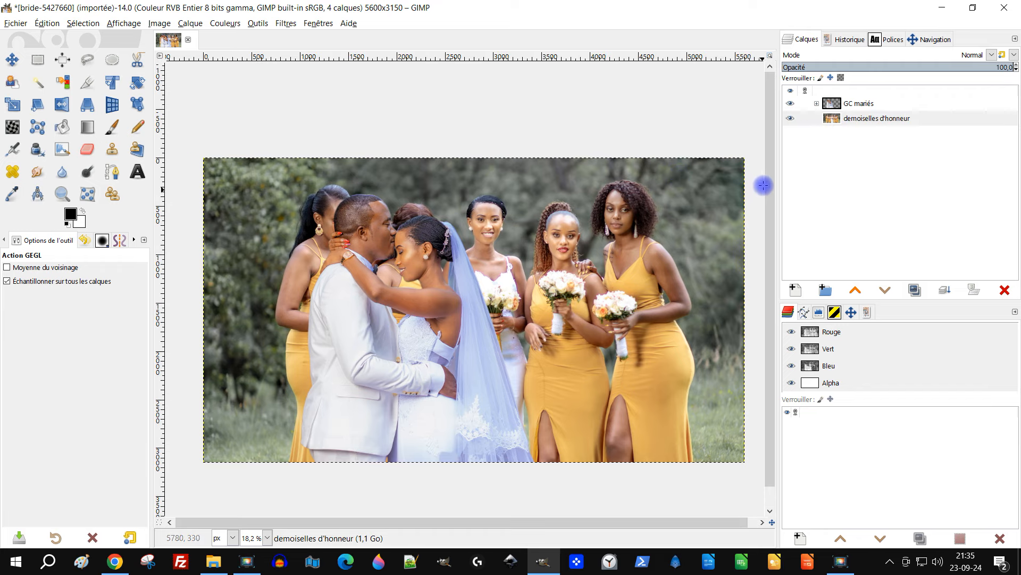
Start a Teinte-Saturation adjustment on the couple's original layer, set the saturation to -3,8, and compare the bride's skin with the preview off.
click(818, 121)
click(225, 23)
click(278, 78)
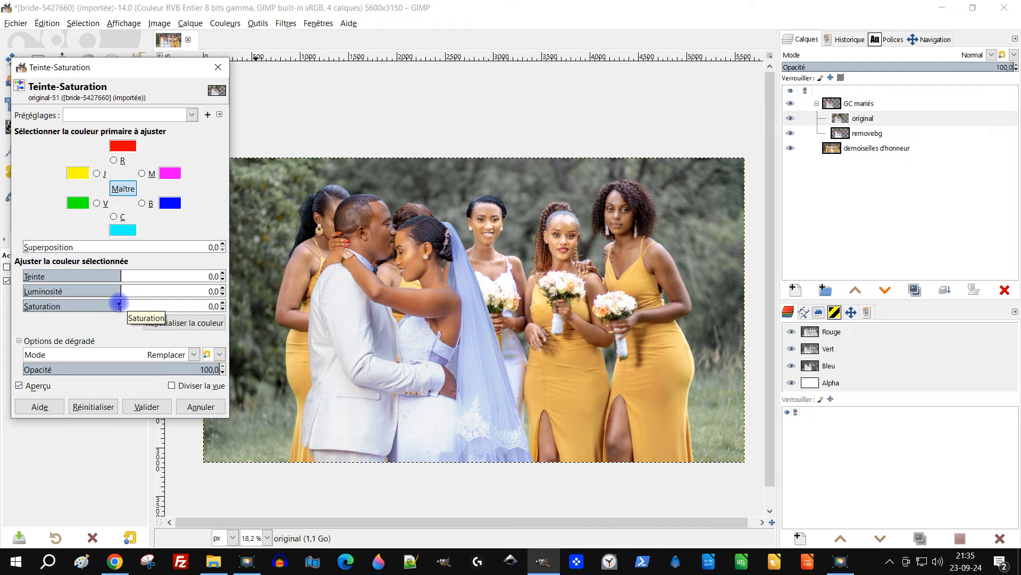
click(40, 390)
drag(119, 305, 117, 305)
click(40, 390)
click(41, 385)
scroll(420, 273, up, 4)
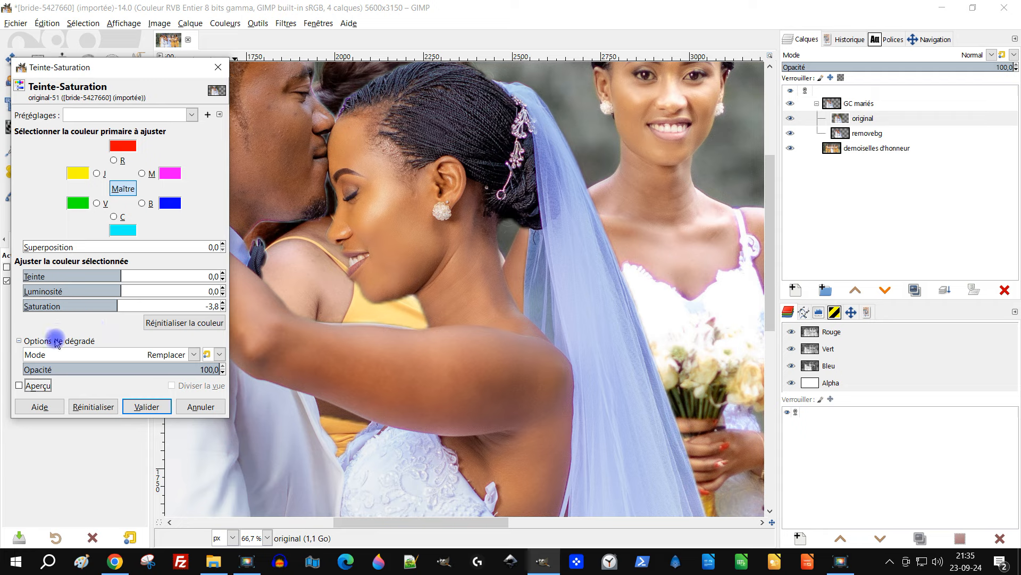
click(31, 391)
Reset the Teinte-Saturation values, set the original layer's saturation to -15,7, and compare the whole scene with the preview off.
mouse_move(117, 306)
mouse_down()
mouse_move(75, 302)
mouse_move(106, 308)
mouse_up()
click(93, 406)
drag(120, 306, 107, 306)
scroll(424, 267, down, 3)
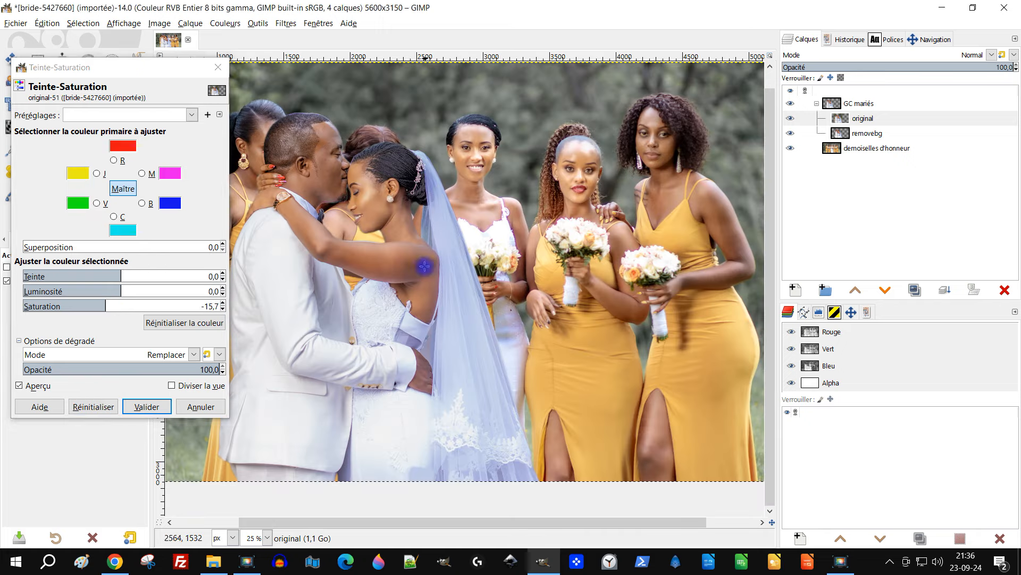
click(43, 388)
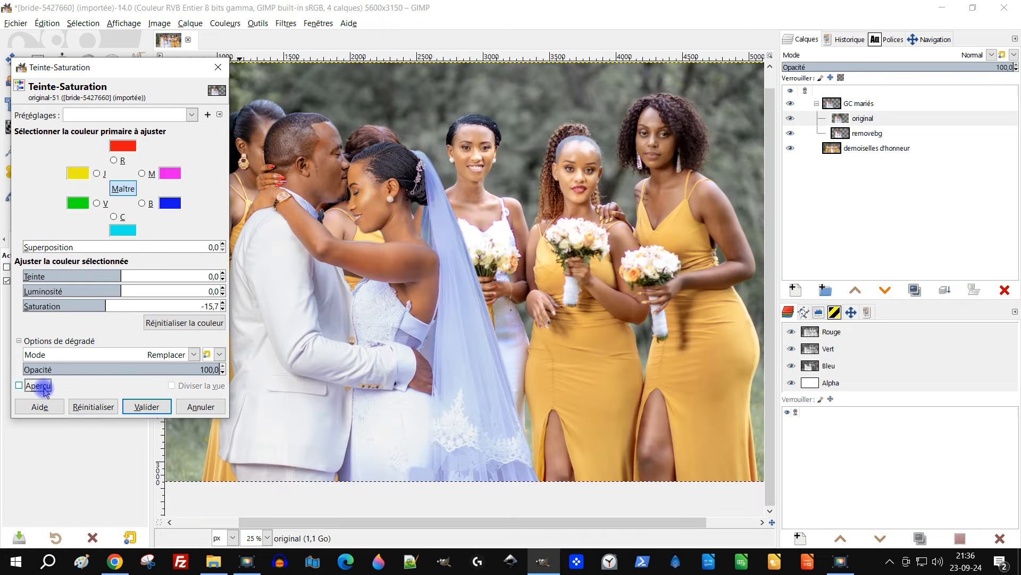
click(44, 388)
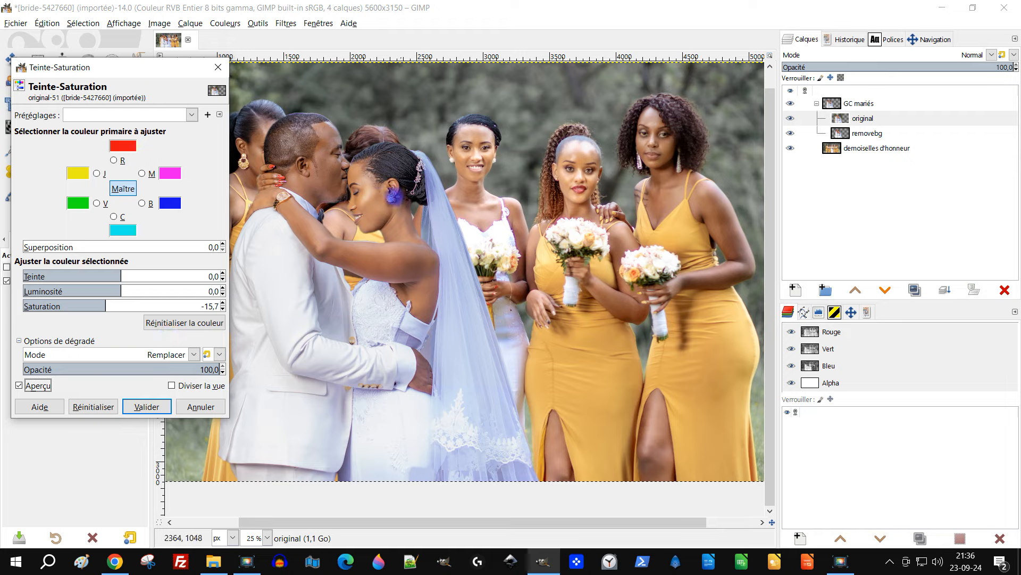
Check the couple's skin and veil against the bridesmaids up close and apply the Teinte-Saturation adjustment.
scroll(365, 183, up, 2)
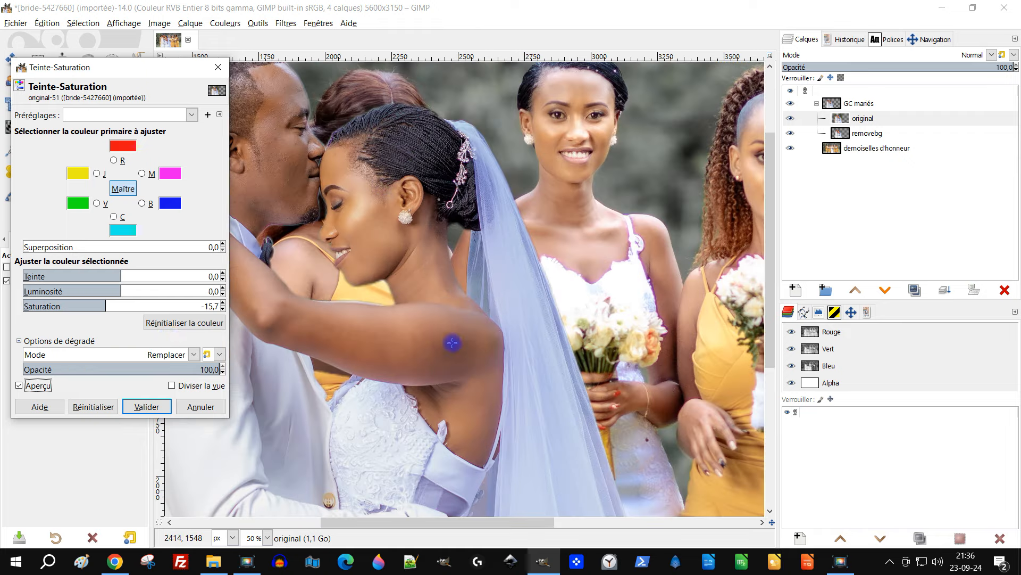
scroll(560, 273, down, 1)
drag(617, 282, 554, 236)
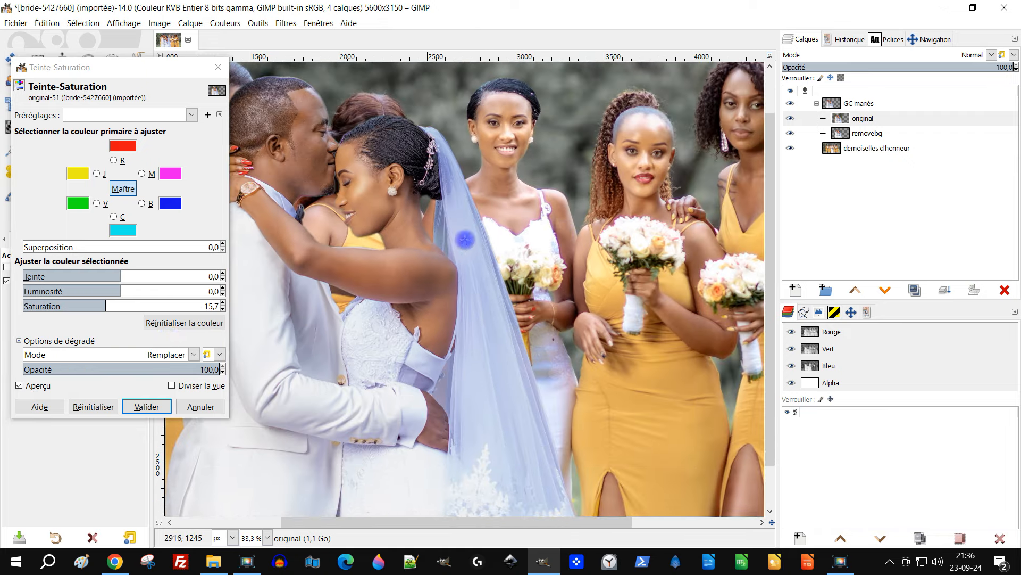
click(141, 408)
scroll(435, 304, down, 4)
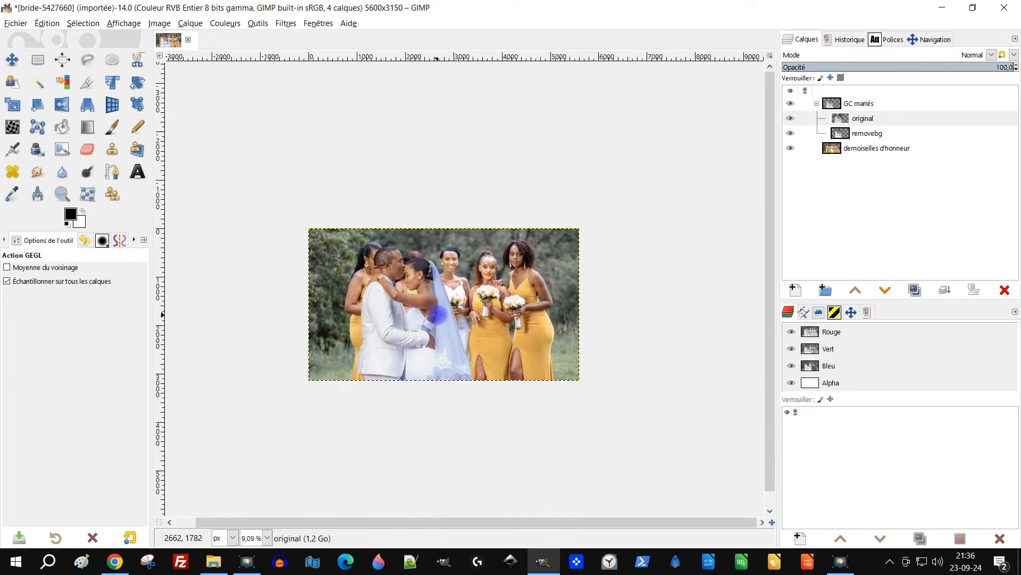
scroll(439, 307, up, 2)
drag(441, 312, 528, 328)
drag(587, 292, 584, 270)
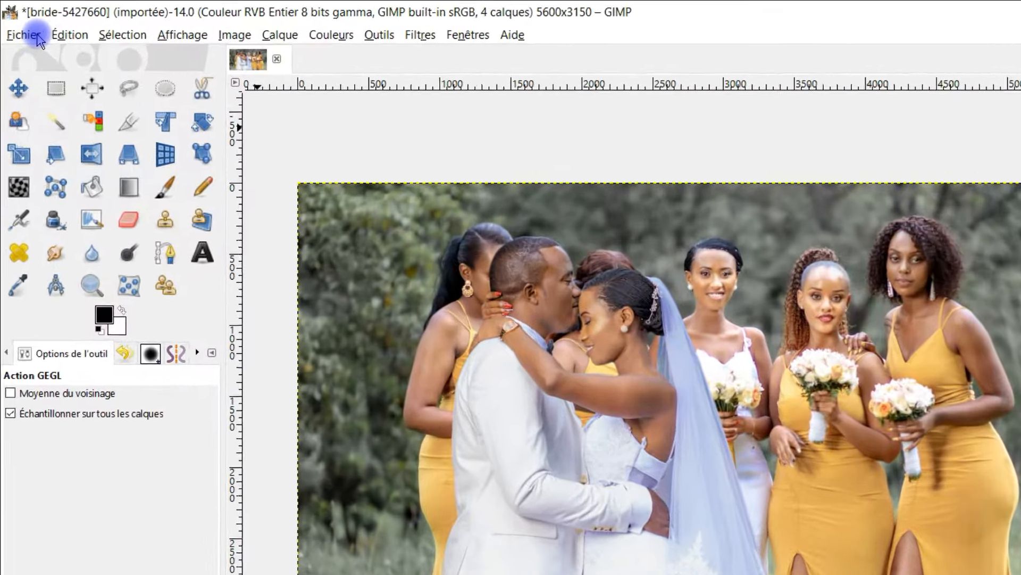
Save the project under the new name mariage2.xcf in the mix mariage folder.
click(16, 24)
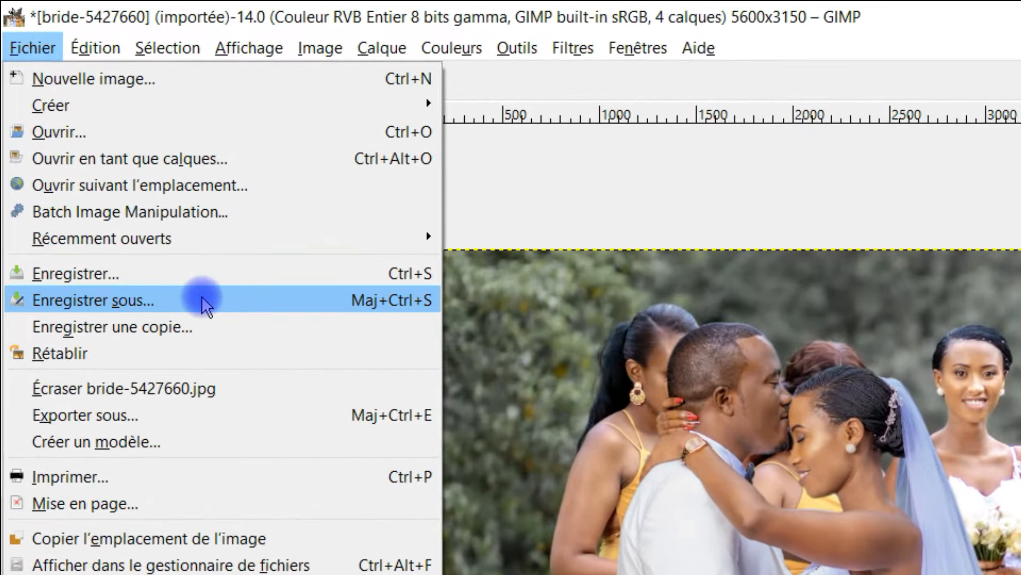
click(201, 296)
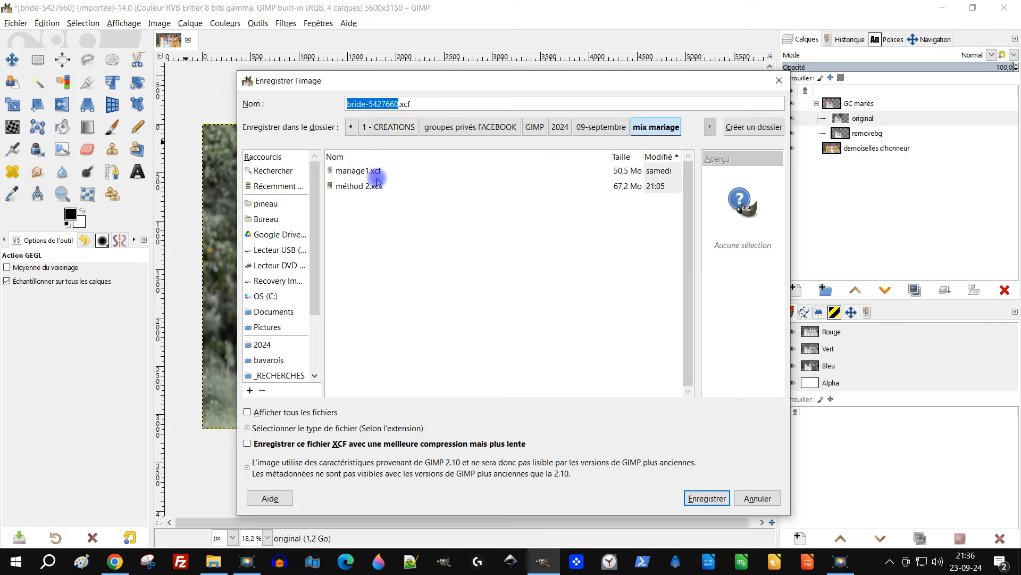
click(378, 103)
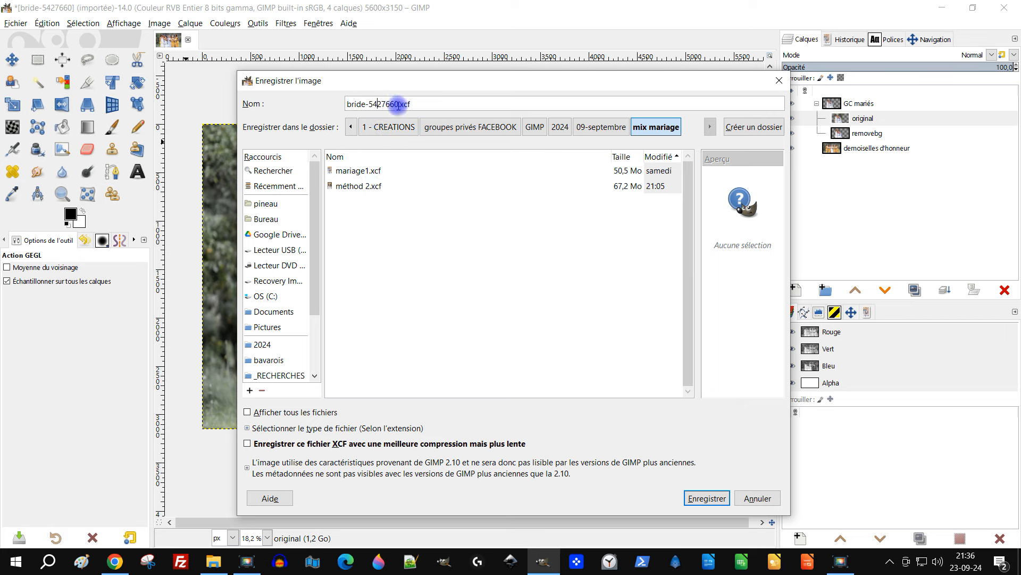
key(shift+End)
text(m)
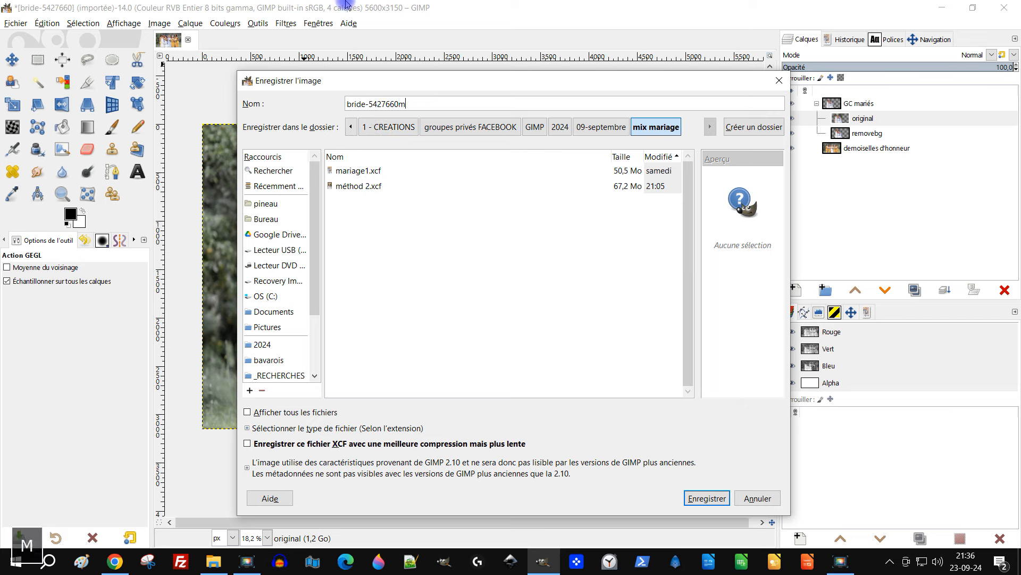
text(ariage)
key(shift+Home)
text(mariage2)
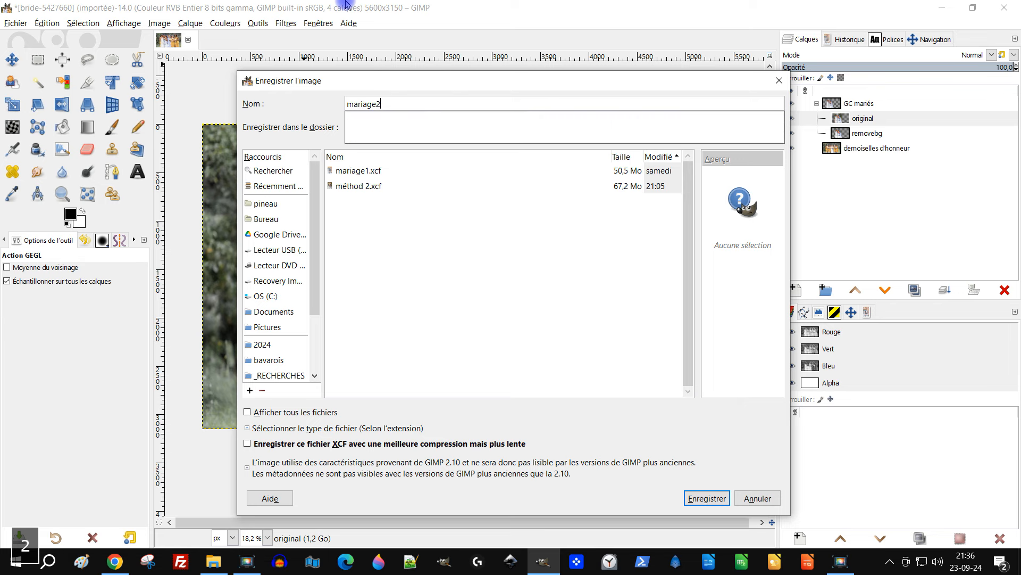
text(.xcf)
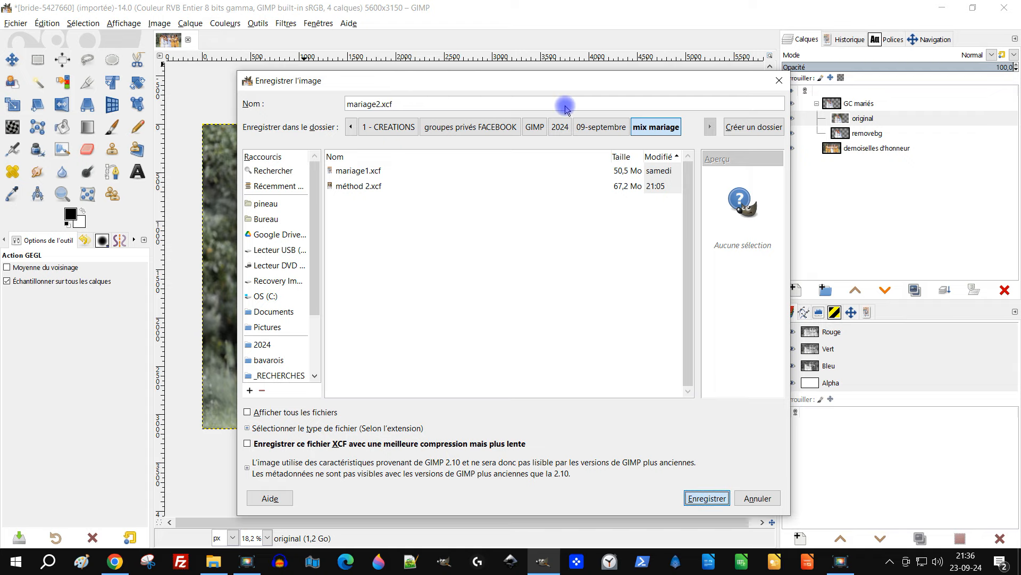
key(Return)
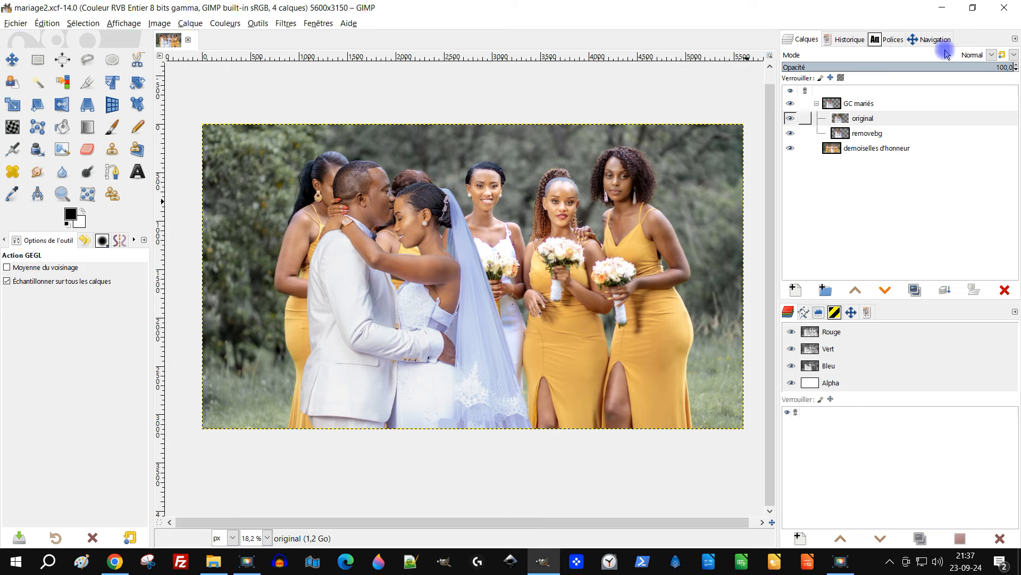
Collapse the GC mariés group, activate the Rectangle Select tool, and select the demoiselles d'honneur layer.
click(819, 104)
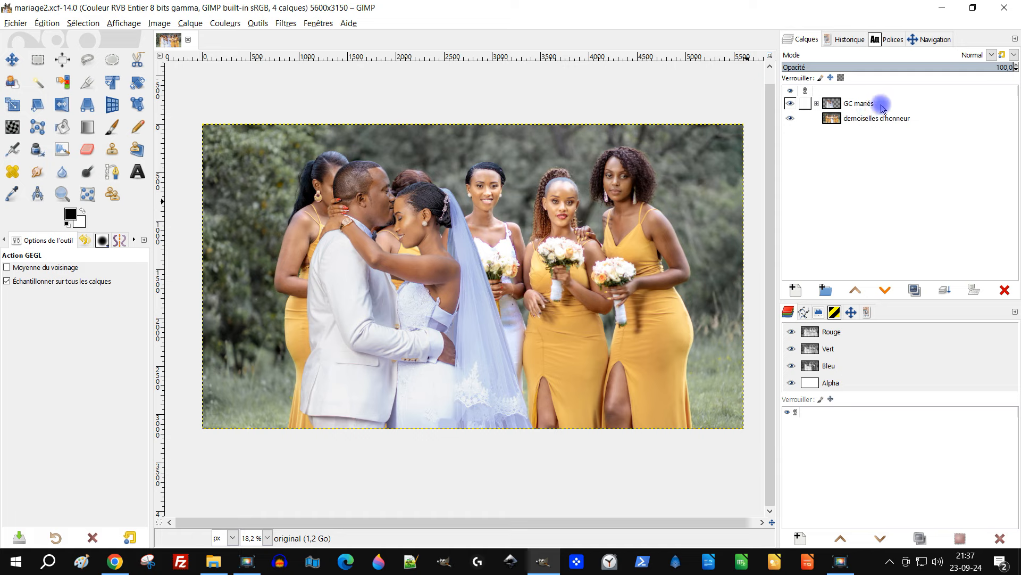
click(38, 60)
click(846, 119)
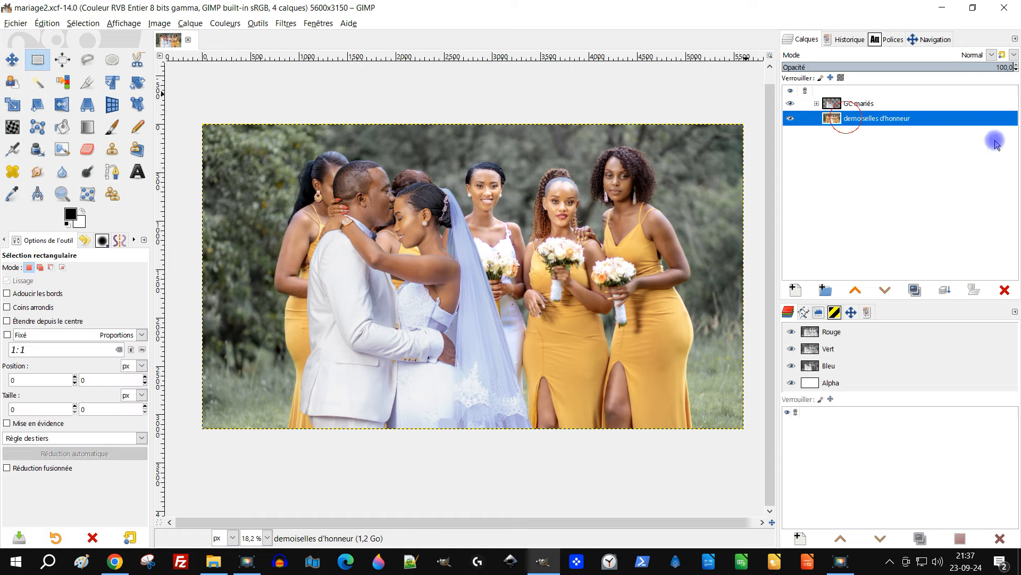